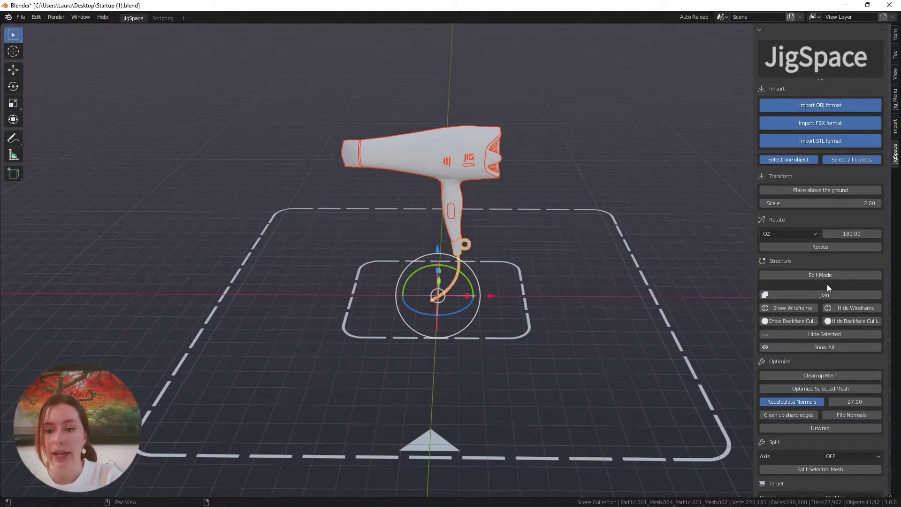
Scroll the JigSpace sidebar down to the Target and Export sections (477,960 triangles, 42 objects).
scroll(883, 274, down, 4)
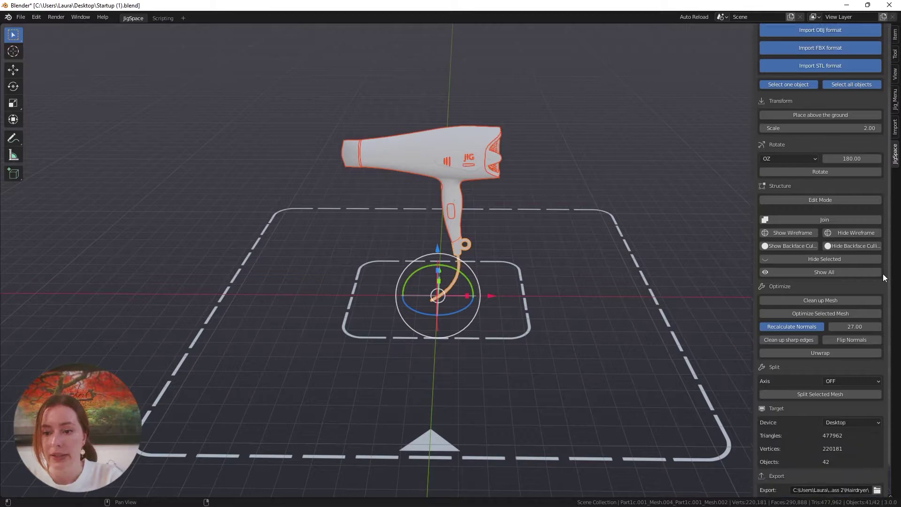
scroll(821, 301, down, 2)
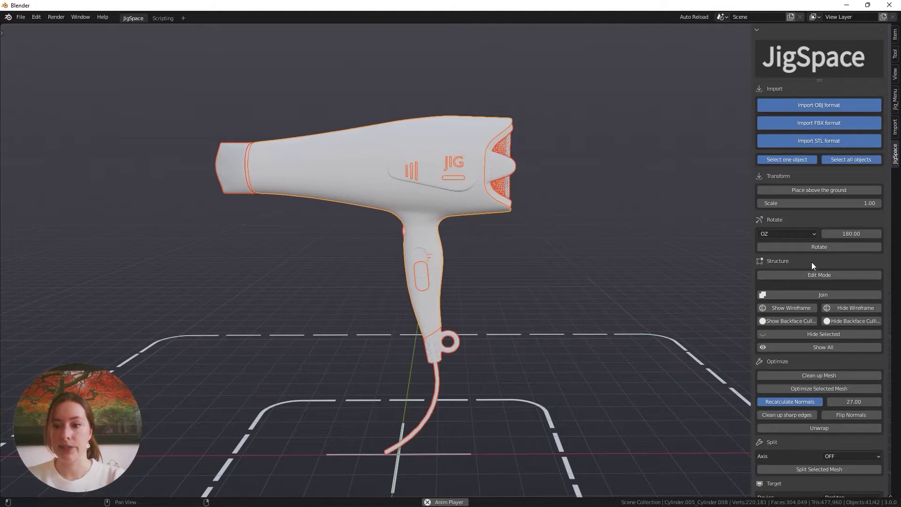
scroll(827, 260, down, 5)
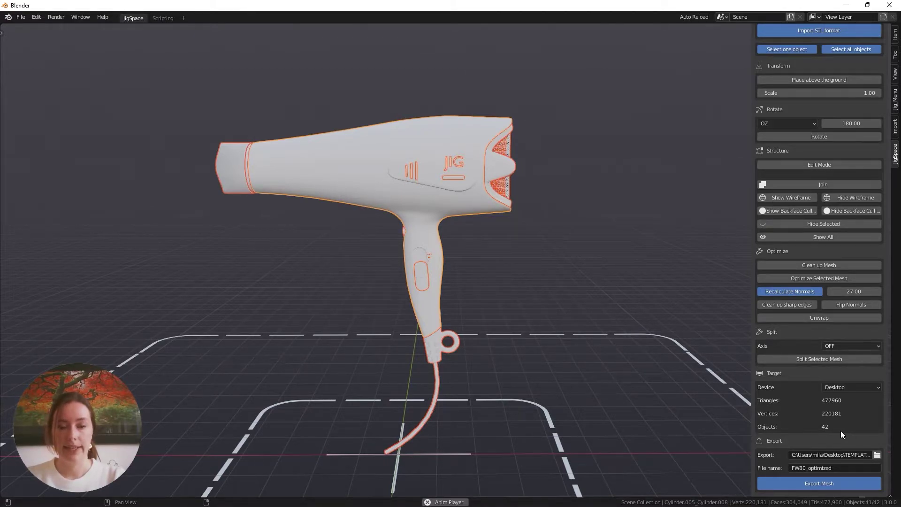
Turn on the dryer body's wireframe overlay to inspect its mesh, then turn it off.
click(444, 116)
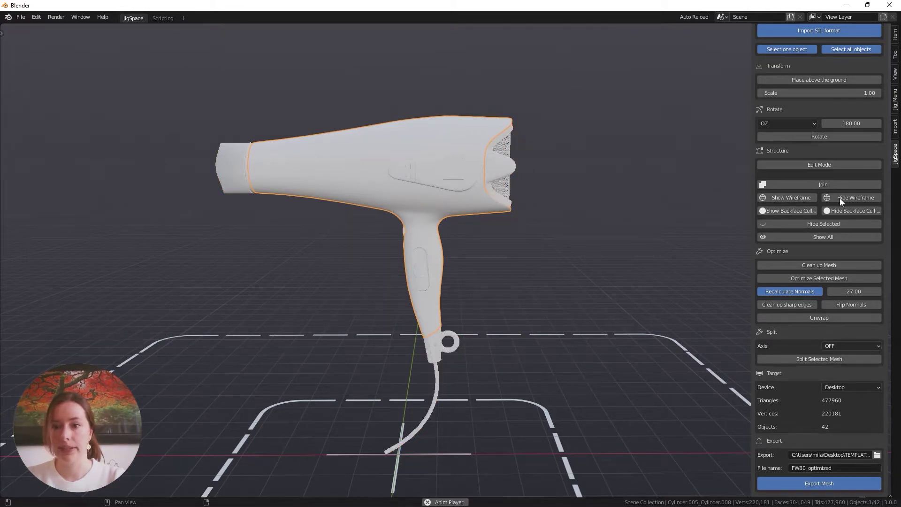
click(795, 199)
scroll(395, 206, up, 4)
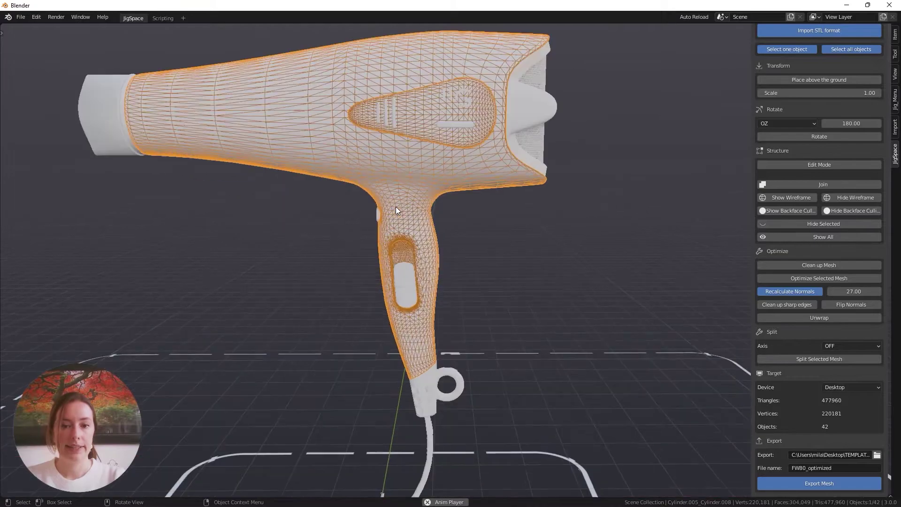
scroll(449, 257, up, 5)
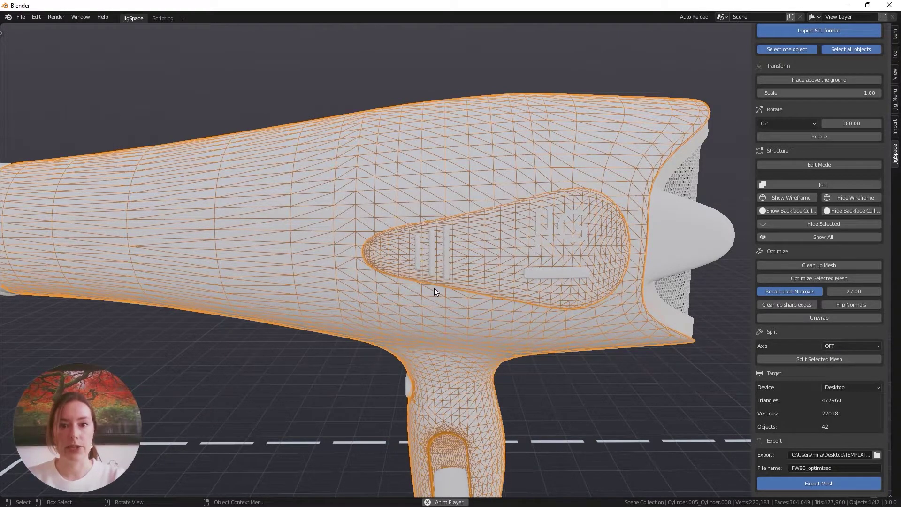
scroll(435, 288, down, 3)
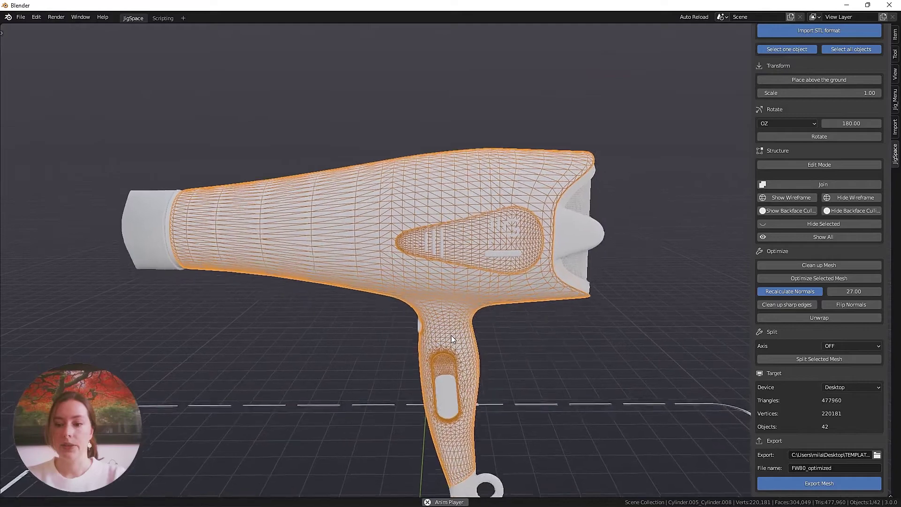
shift+middle_drag(451, 335, 473, 292)
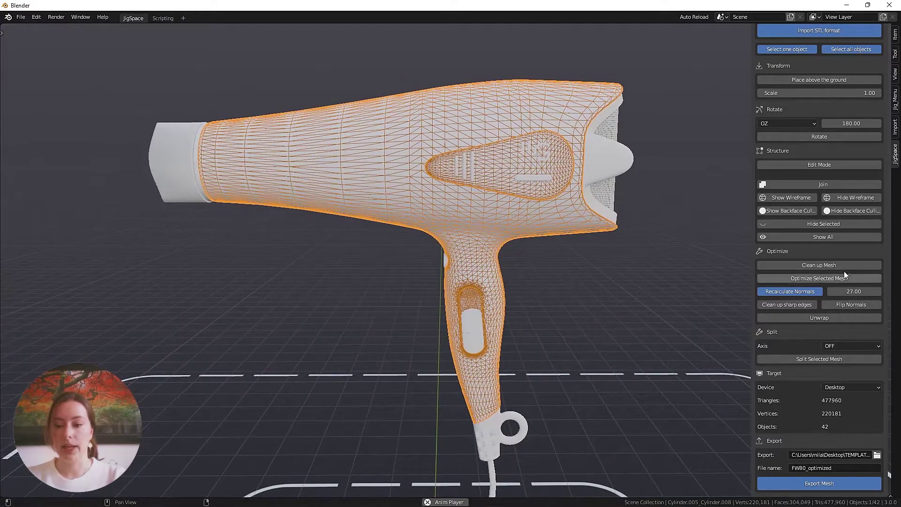
click(854, 198)
middle_drag(731, 241, 536, 293)
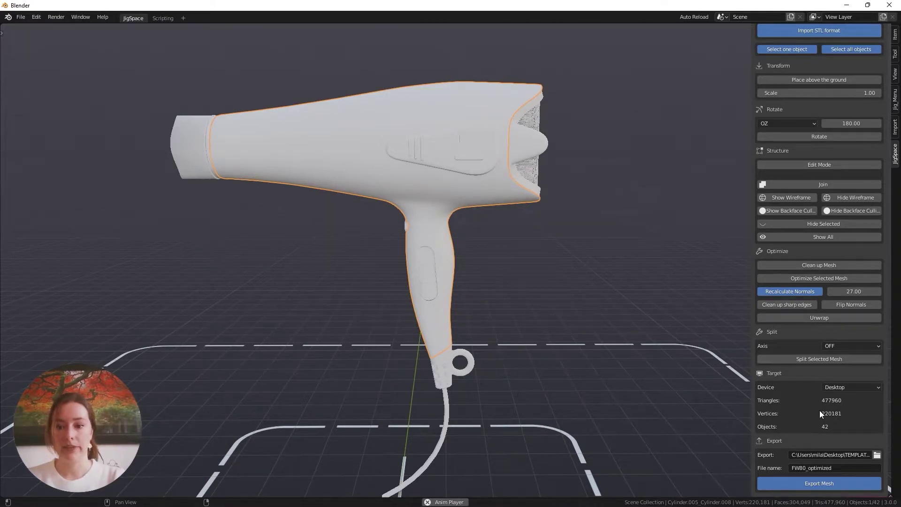
Set the JigSpace target device to Iphone 7-8.
click(870, 387)
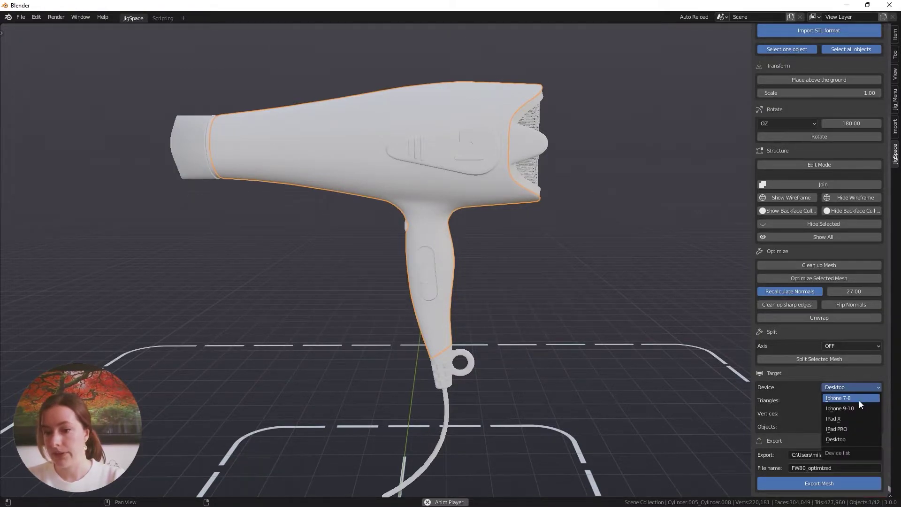
click(859, 399)
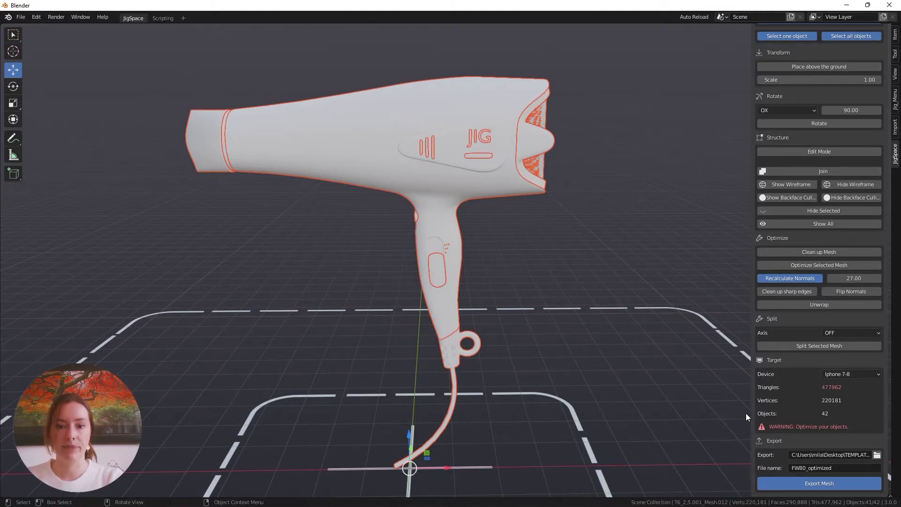
Join the three vertical control-panel slots into a single object, leaving 40 objects.
click(432, 147)
scroll(432, 152, up, 5)
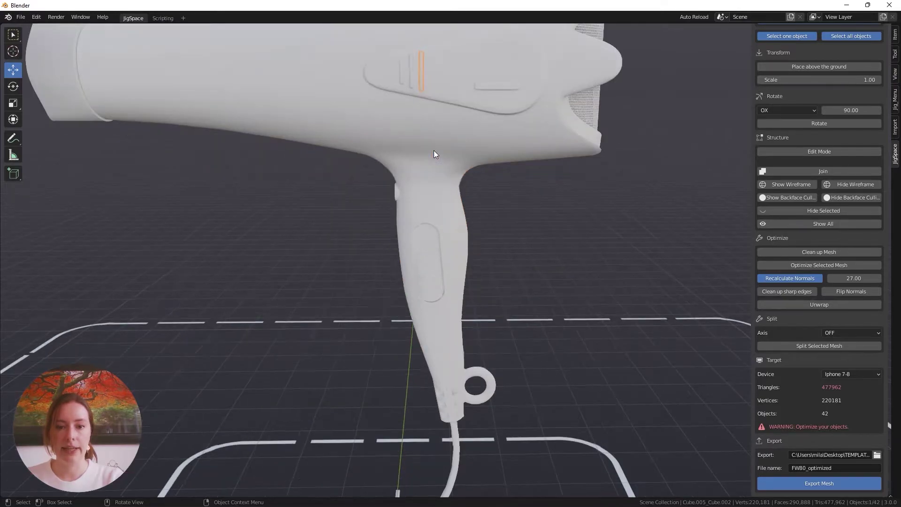
shift+middle_drag(435, 129, 450, 219)
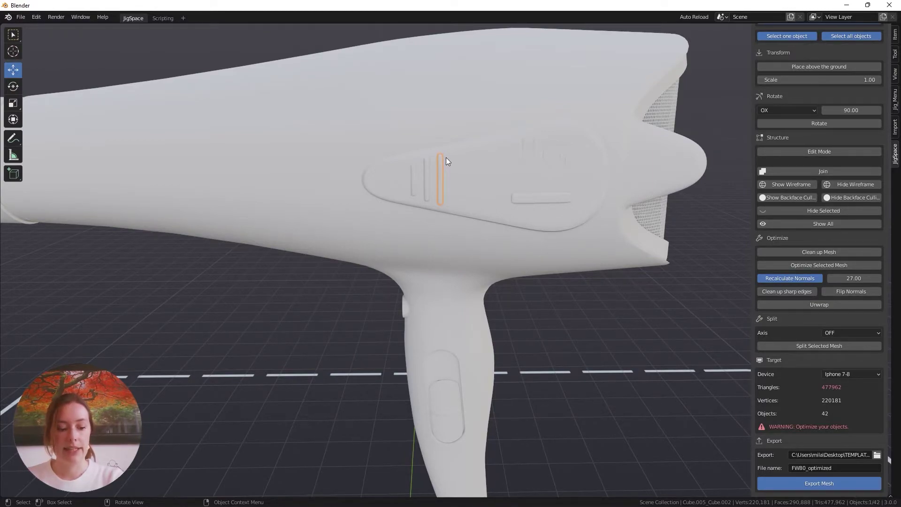
shift+click(427, 177)
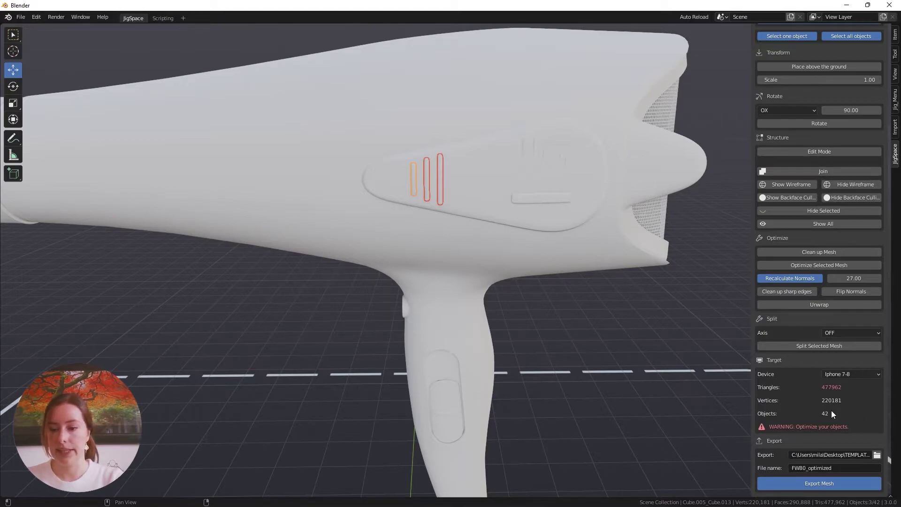
click(845, 172)
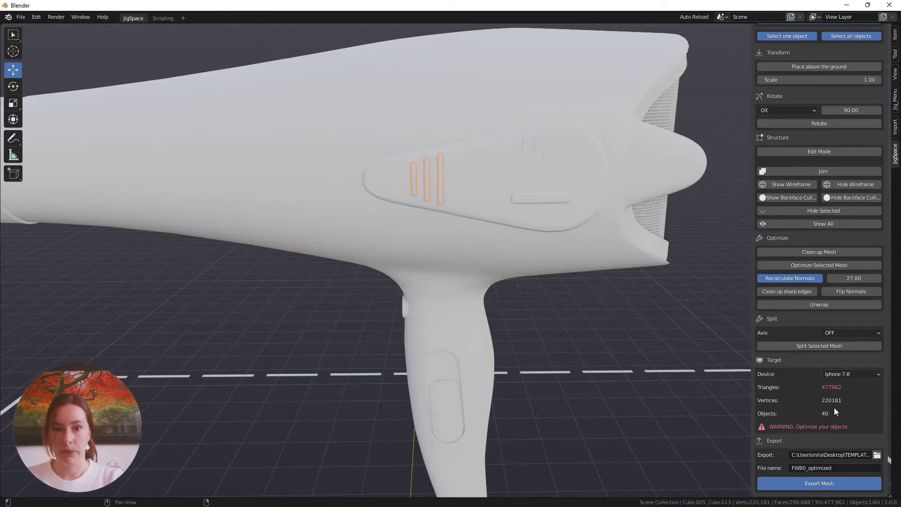
scroll(479, 261, down, 5)
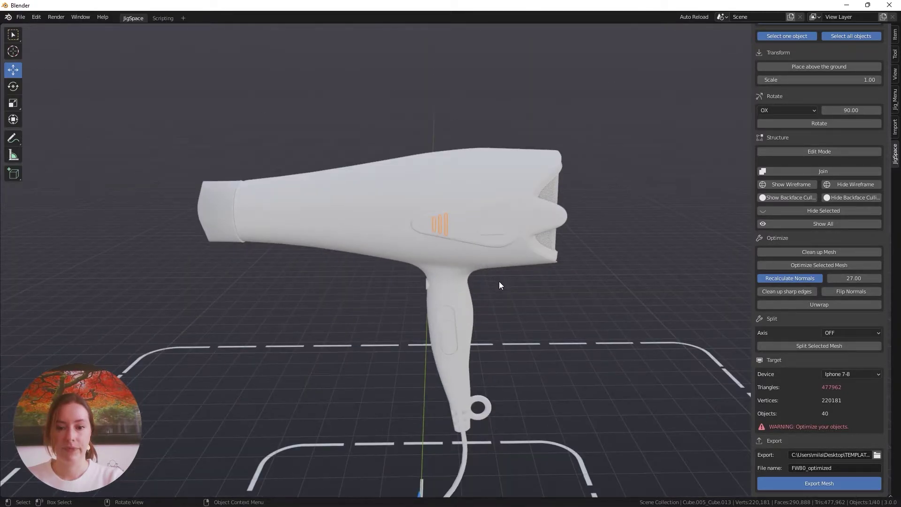
middle_drag(489, 272, 488, 266)
key(g)
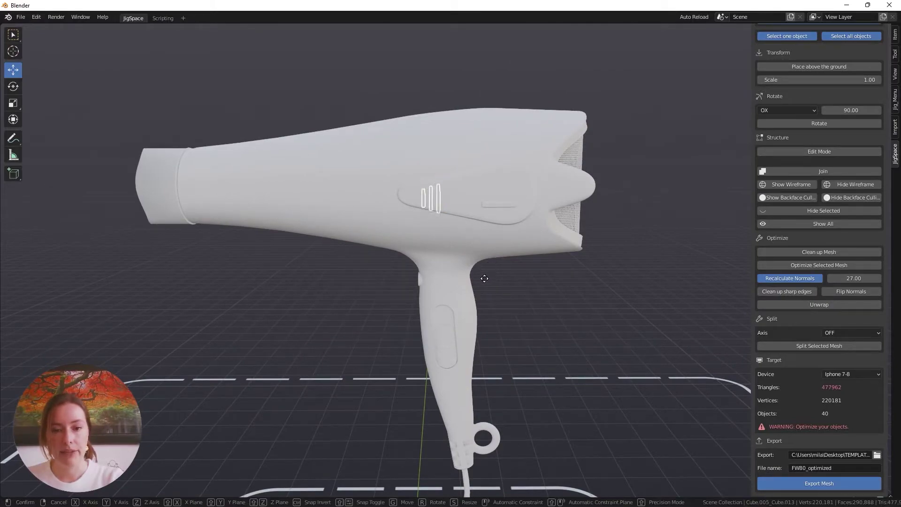
click(376, 342)
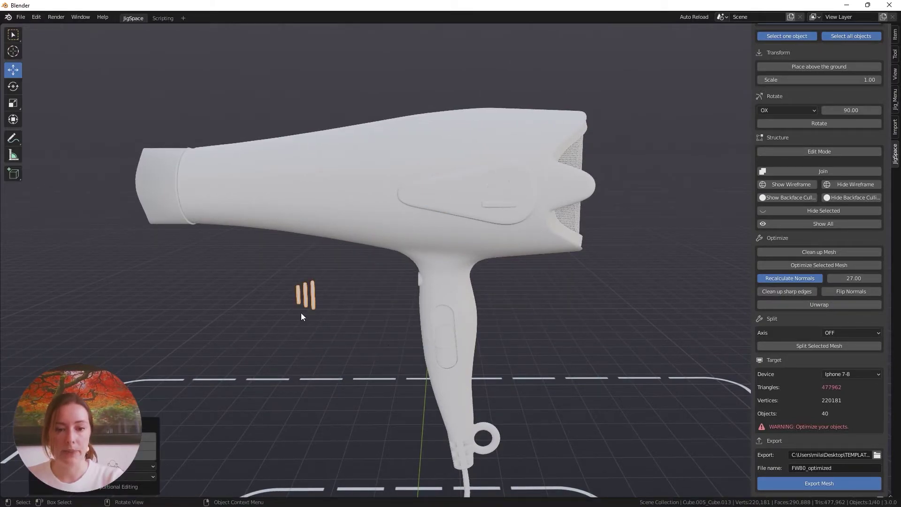
key(g)
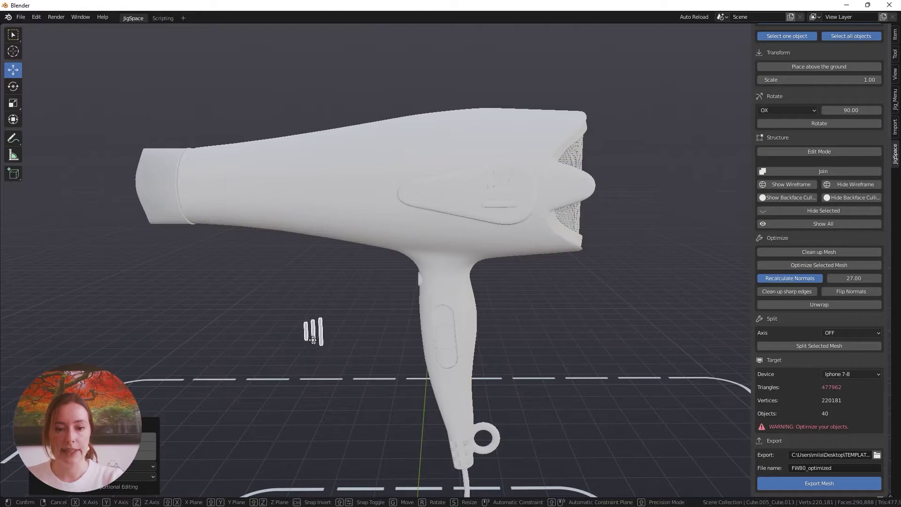
right_click(324, 318)
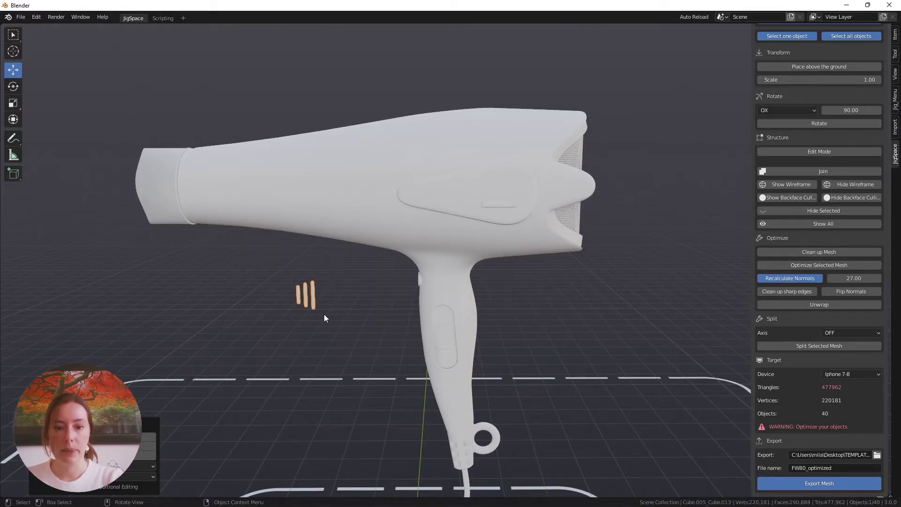
key(ctrl+z)
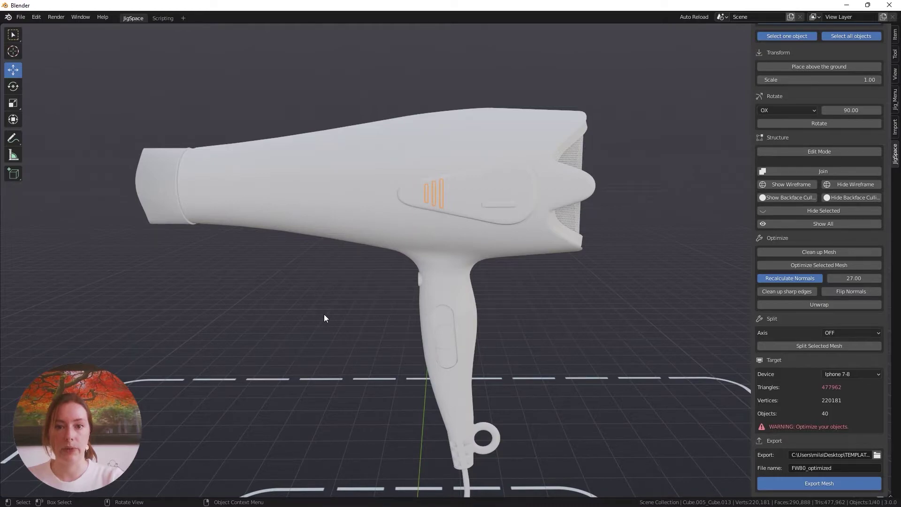
Zoom in on the dryer handle and select its upper and lower screws.
middle_drag(508, 336, 416, 306)
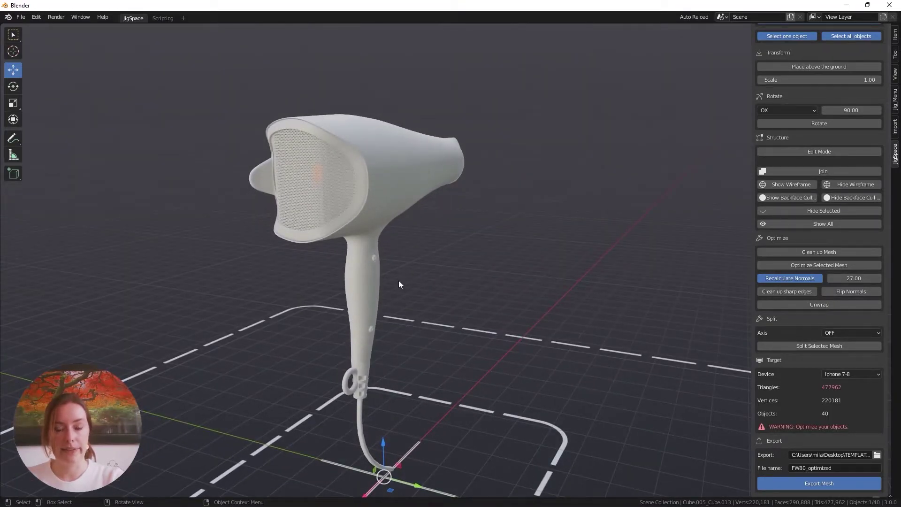
scroll(392, 288, up, 5)
middle_drag(379, 292, 484, 254)
click(458, 196)
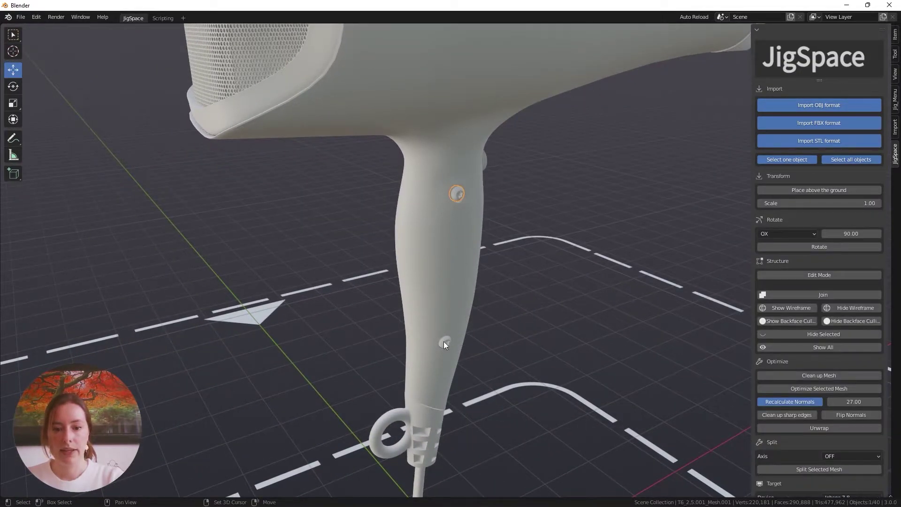
shift+click(444, 342)
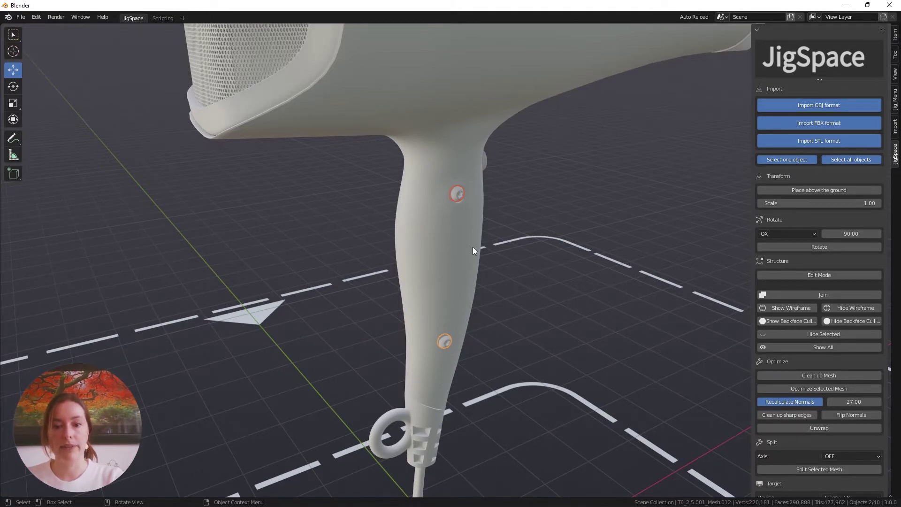
middle_drag(473, 244, 462, 289)
Select the upper and lower handle buttons and join the selected parts, leaving 39 objects.
click(383, 203)
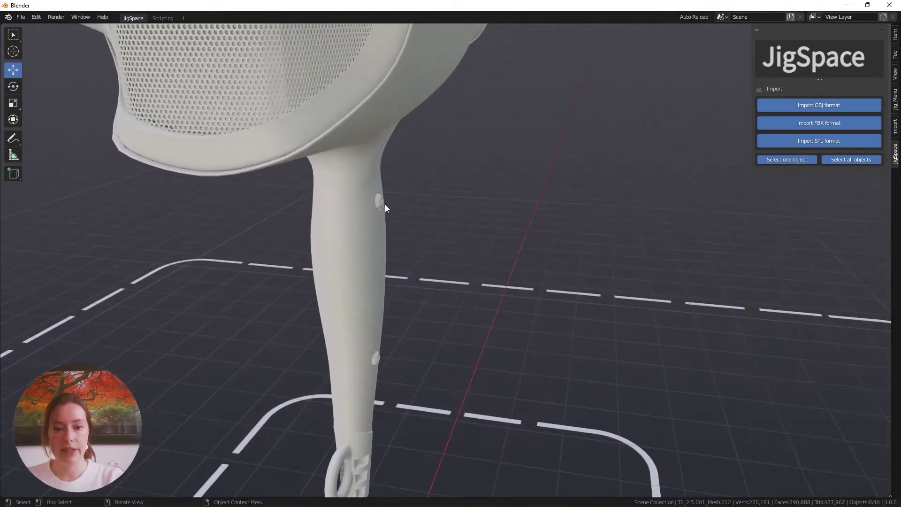
key(g)
key(Escape)
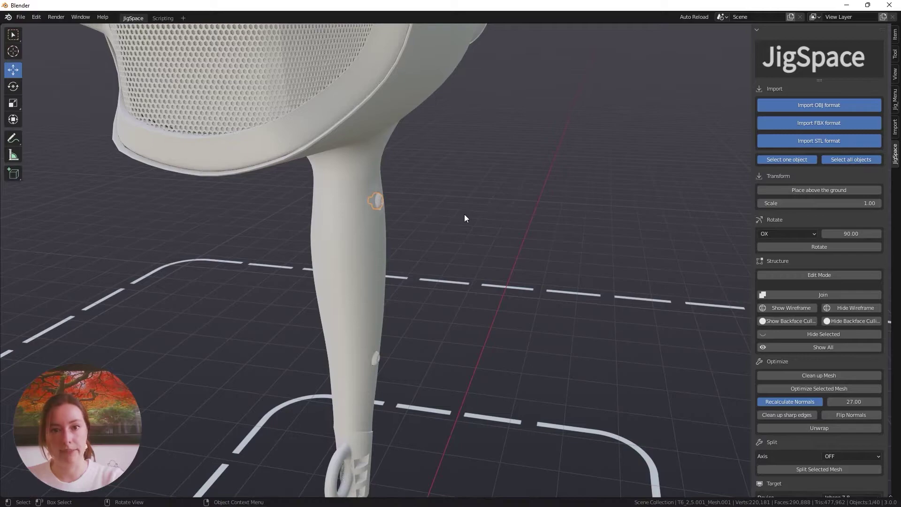
middle_drag(548, 262, 513, 298)
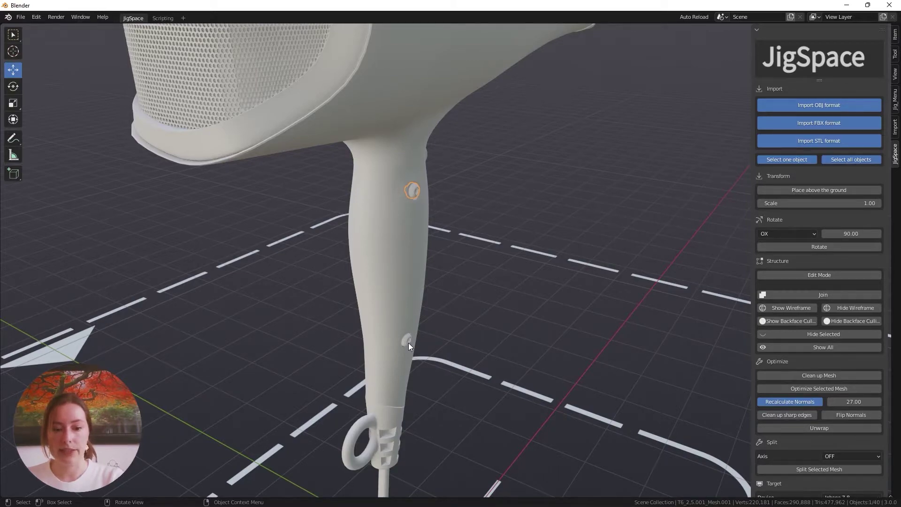
key(shift)
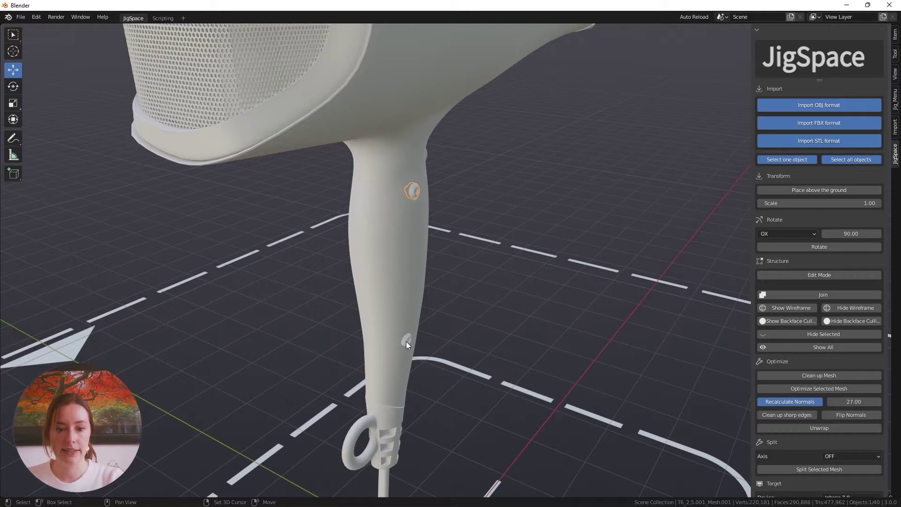
shift+click(407, 342)
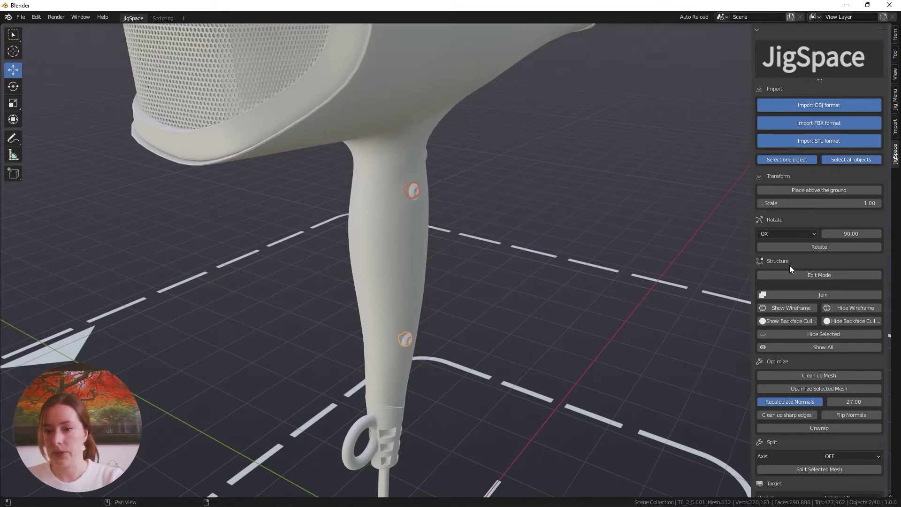
scroll(851, 371, down, 6)
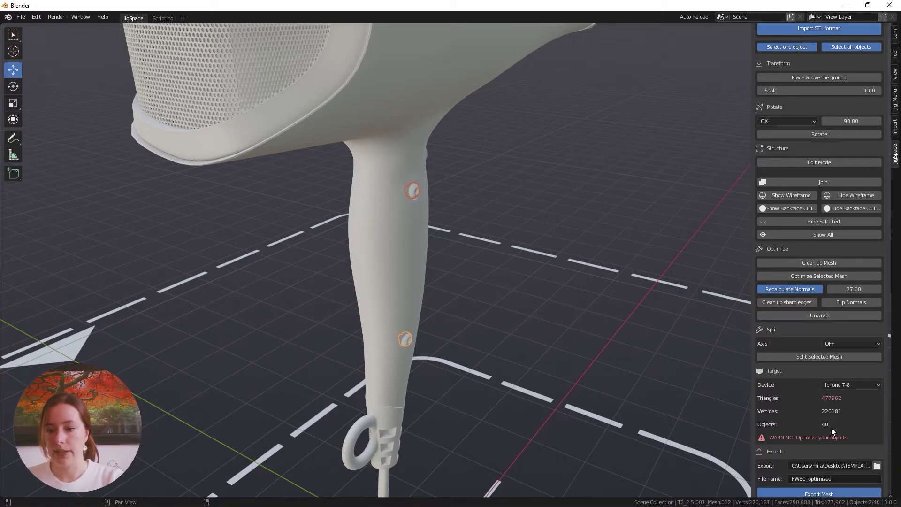
click(841, 181)
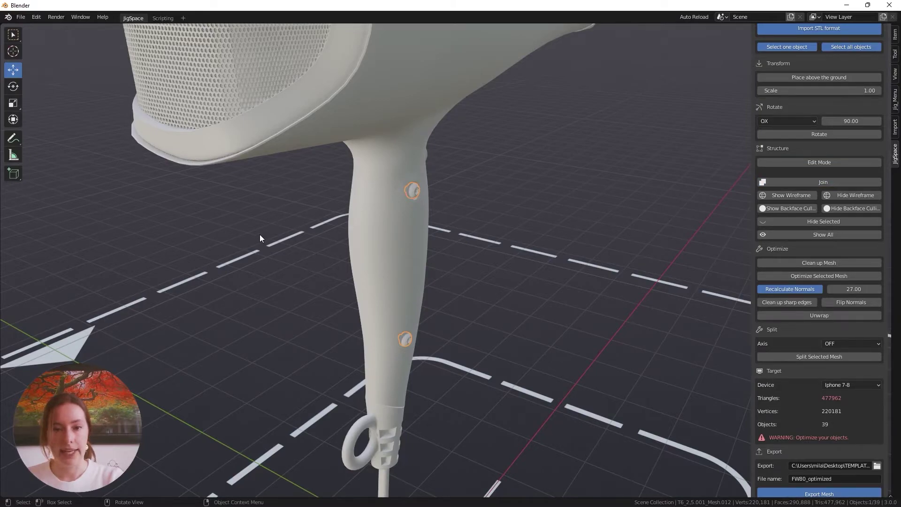
Hide the outer dryer shell and the internal barrel cover.
scroll(260, 237, down, 4)
middle_drag(260, 236, 458, 284)
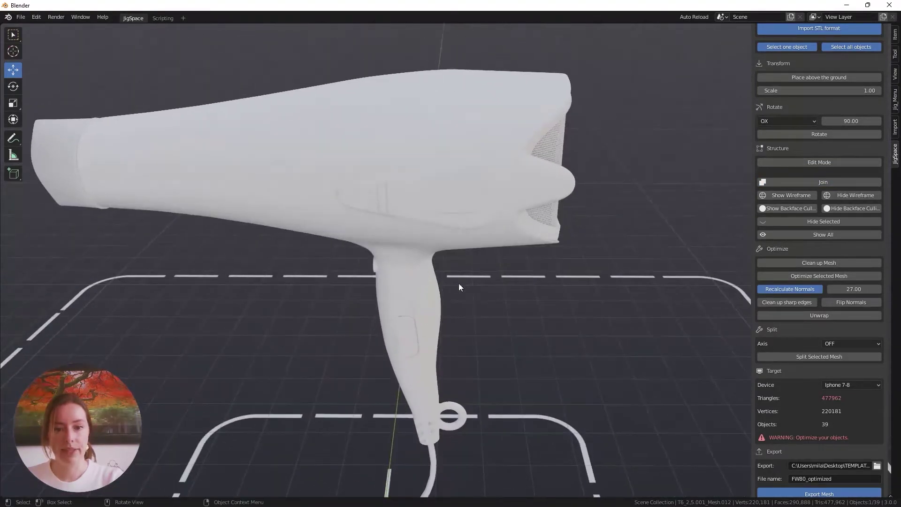
click(458, 284)
scroll(485, 307, up, 3)
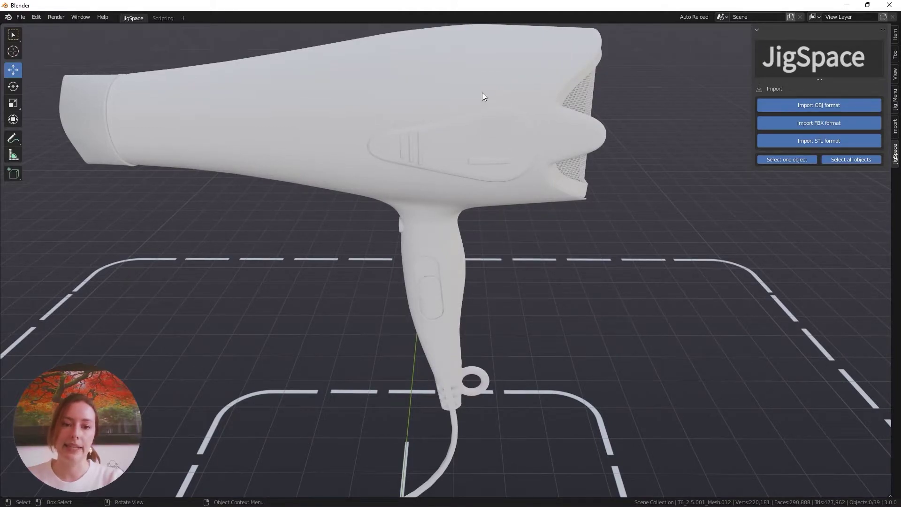
shift+middle_drag(444, 177, 514, 207)
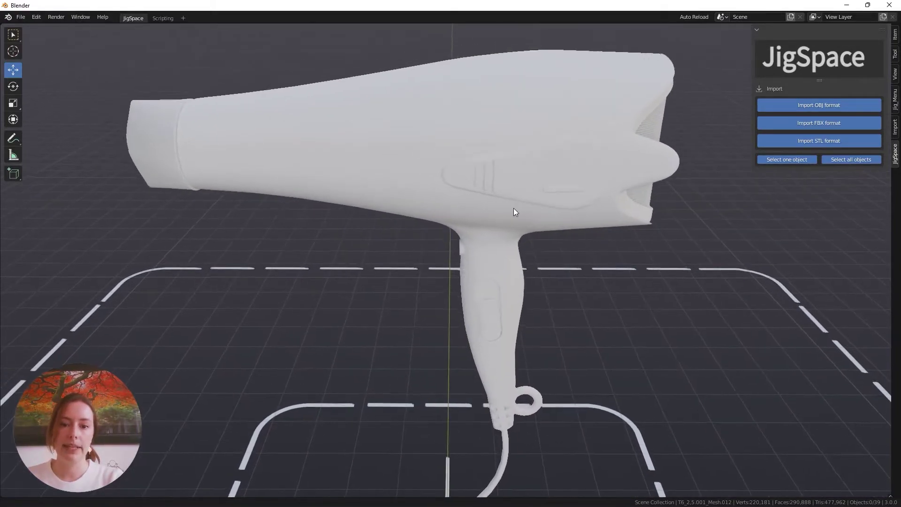
click(498, 116)
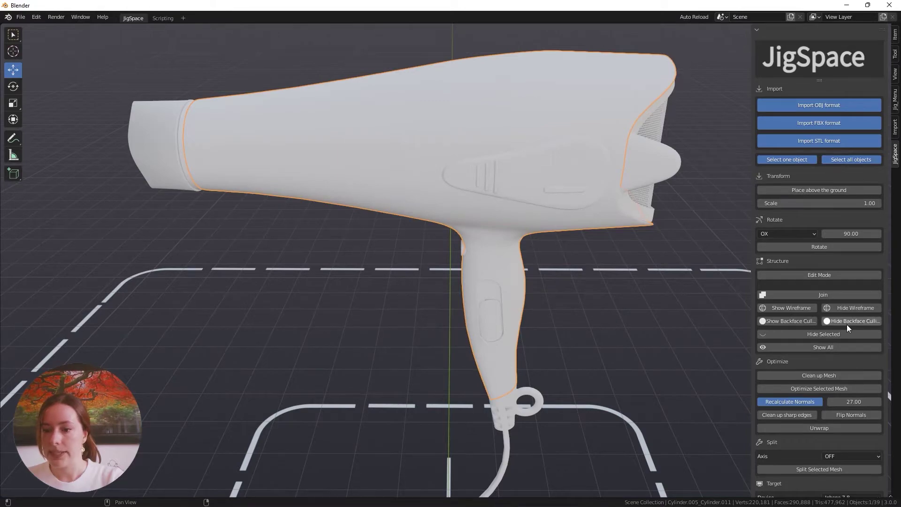
click(837, 333)
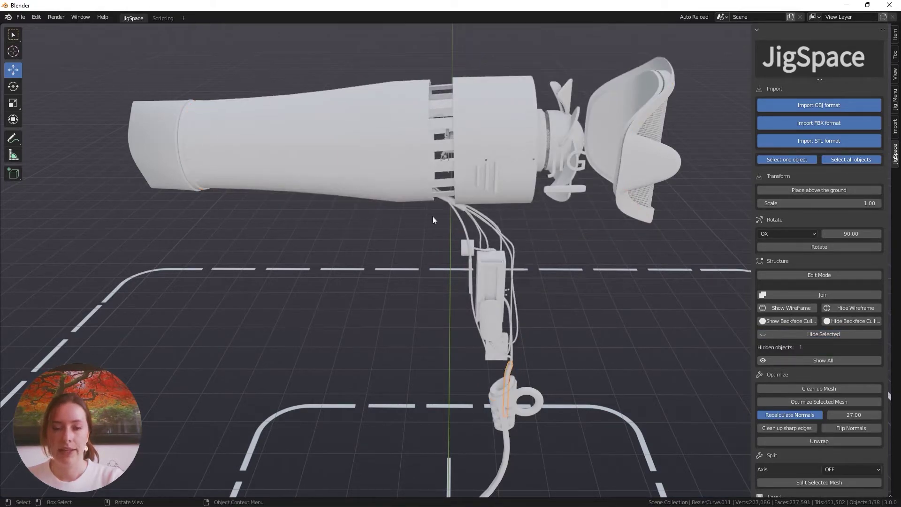
click(367, 174)
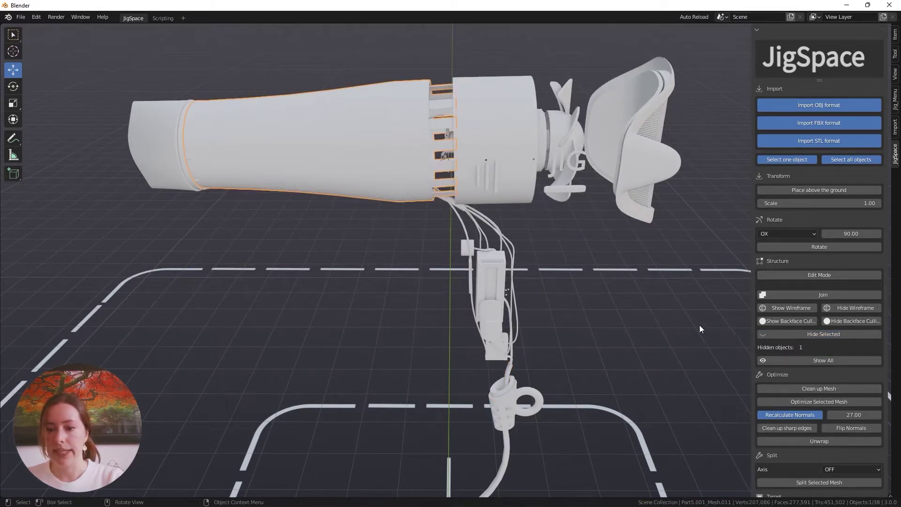
click(838, 333)
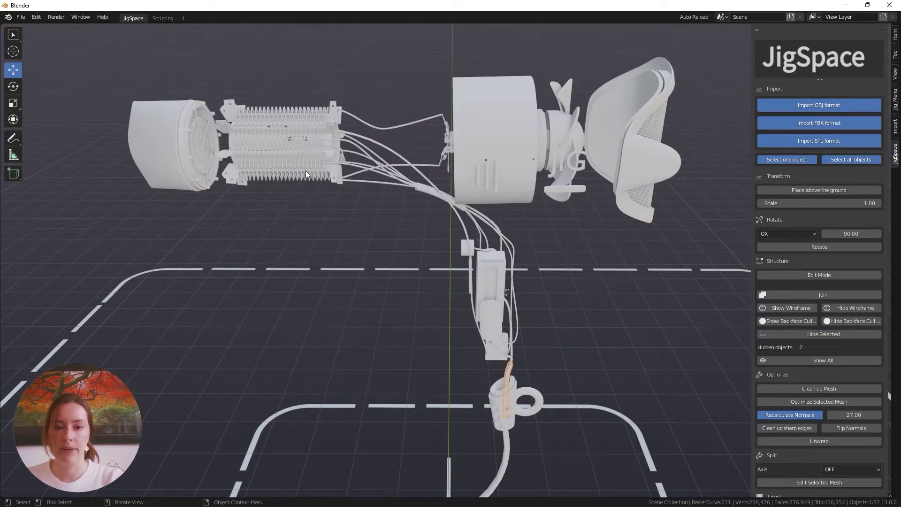
Join the handle's circuit part, side panel and lower clip into one object, leaving 35 objects.
mouse_move(466, 284)
middle_down()
mouse_move(478, 264)
mouse_move(464, 266)
middle_up()
click(489, 243)
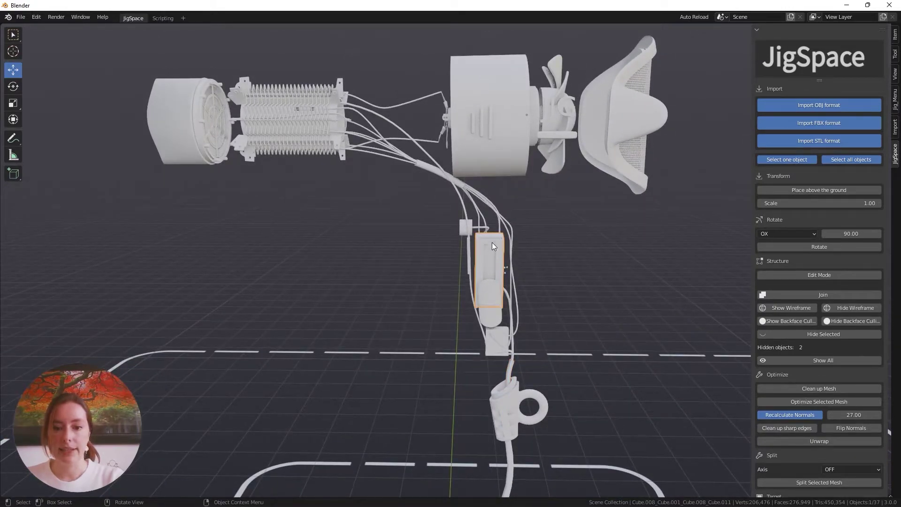
scroll(524, 319, up, 4)
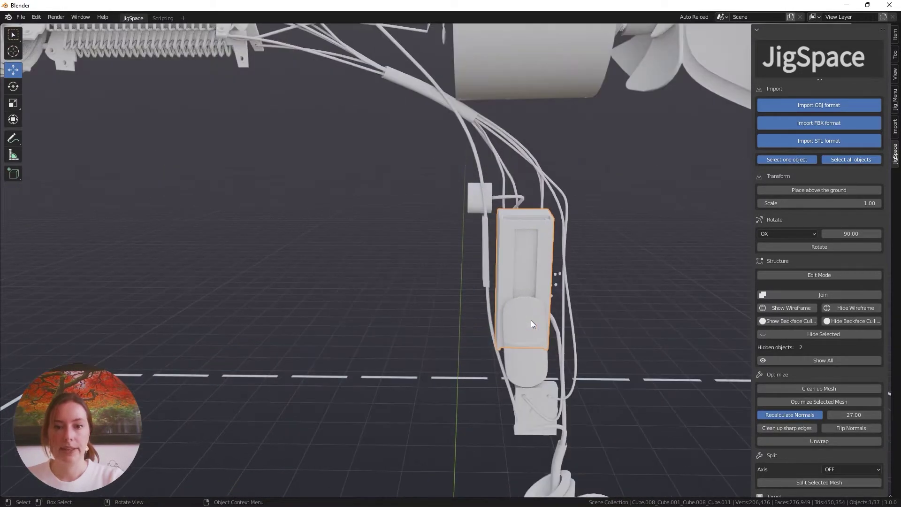
shift+middle_drag(547, 313, 469, 274)
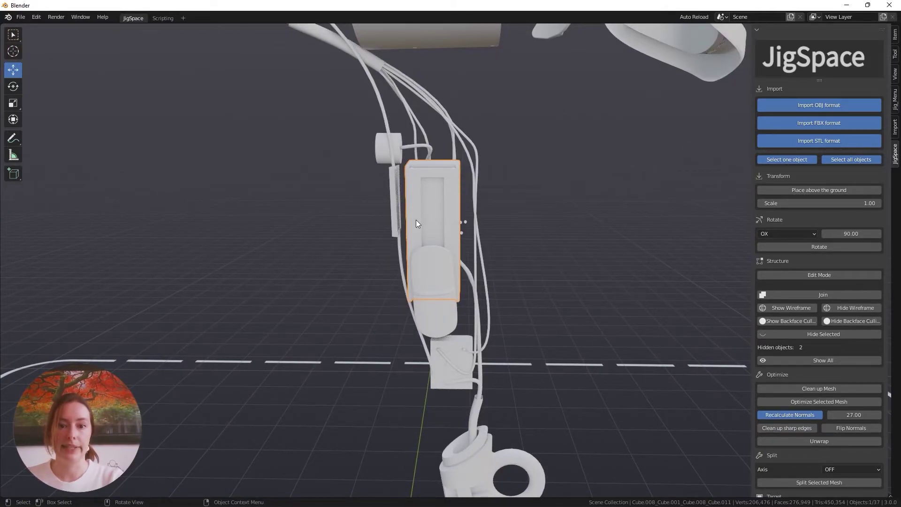
middle_drag(416, 220, 495, 248)
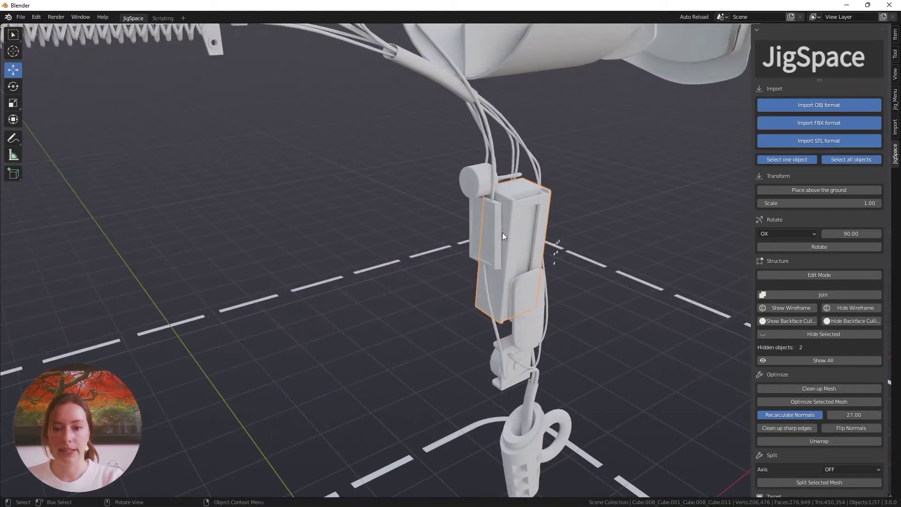
shift+click(494, 230)
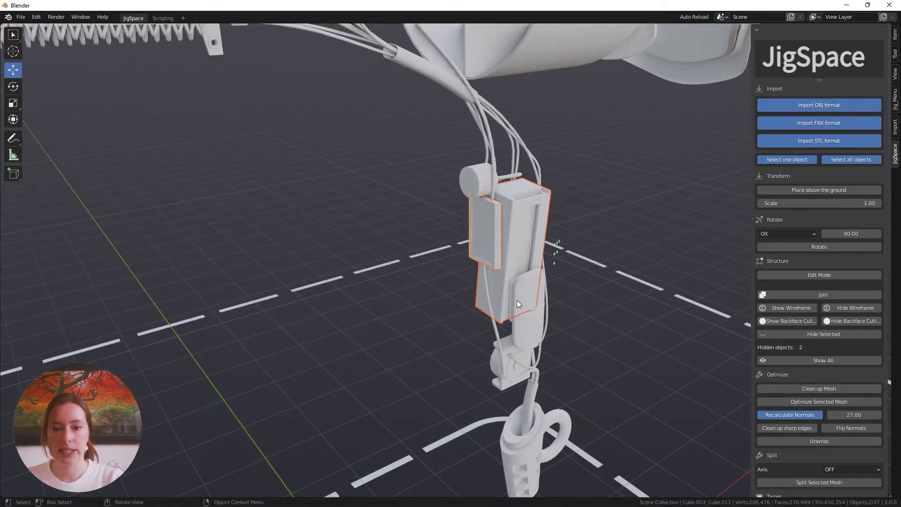
shift+click(506, 344)
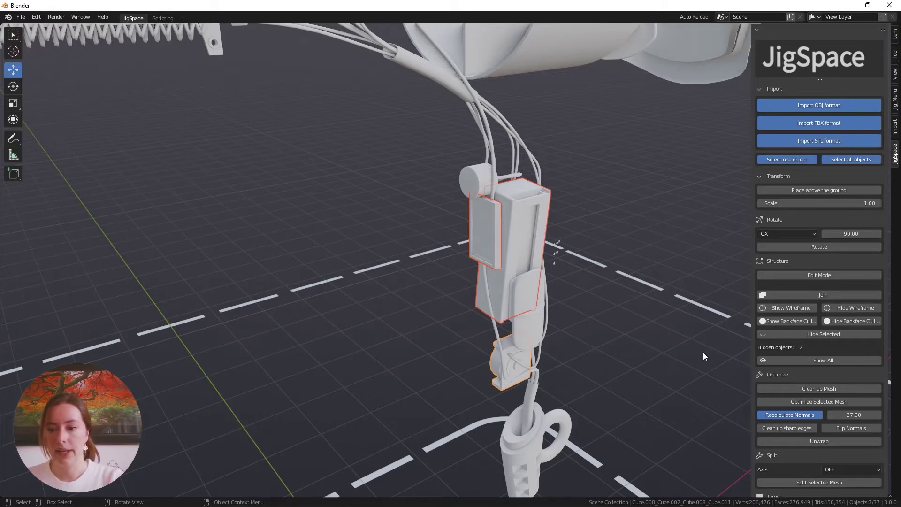
click(795, 295)
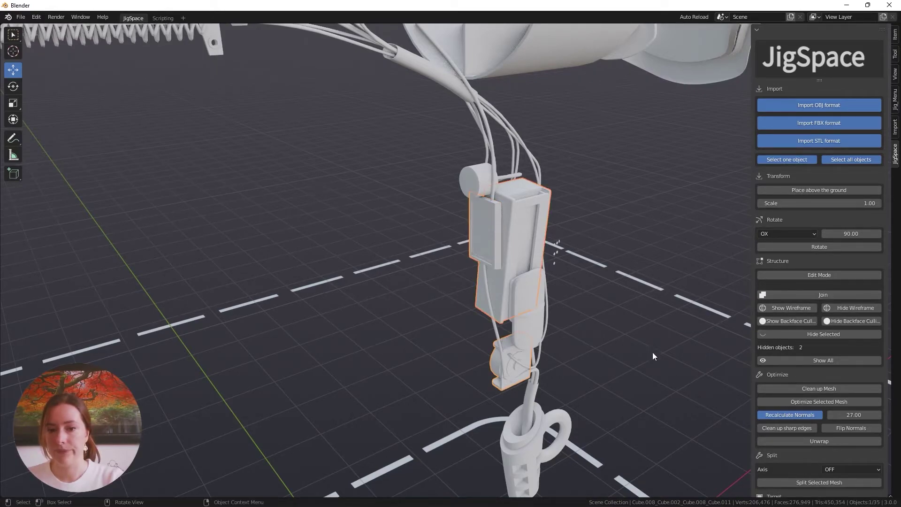
middle_drag(652, 352, 546, 342)
Unhide all parts so the shell and barrel cover reappear, totalling 37 objects.
scroll(546, 342, down, 10)
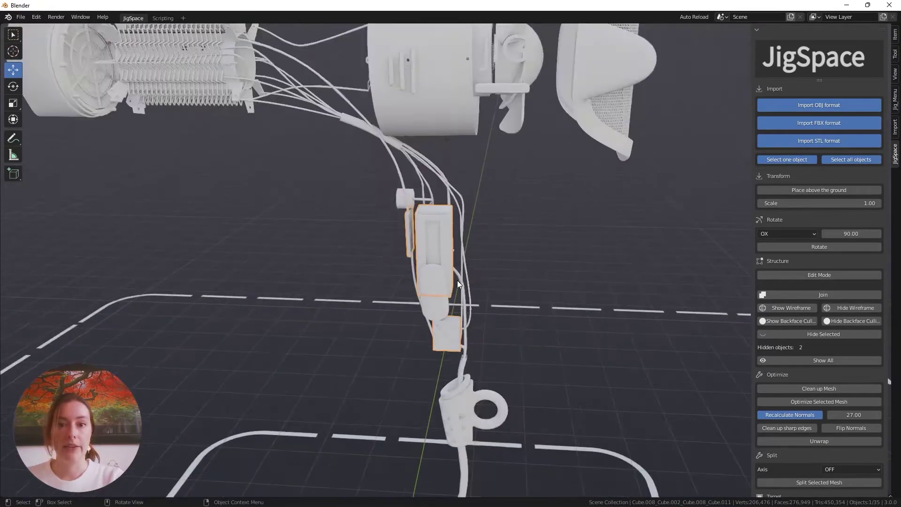
middle_drag(485, 292, 486, 278)
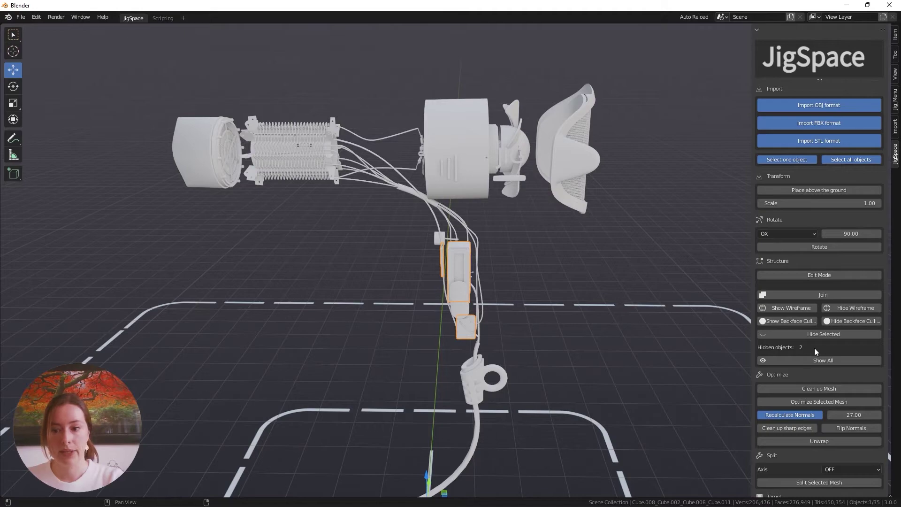
click(837, 359)
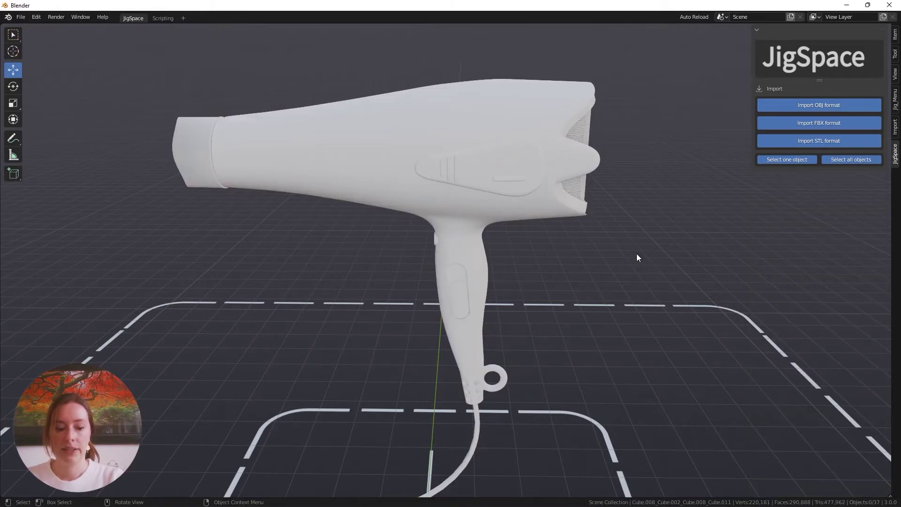
Scroll the JigSpace sidebar down.
scroll(800, 295, down, 6)
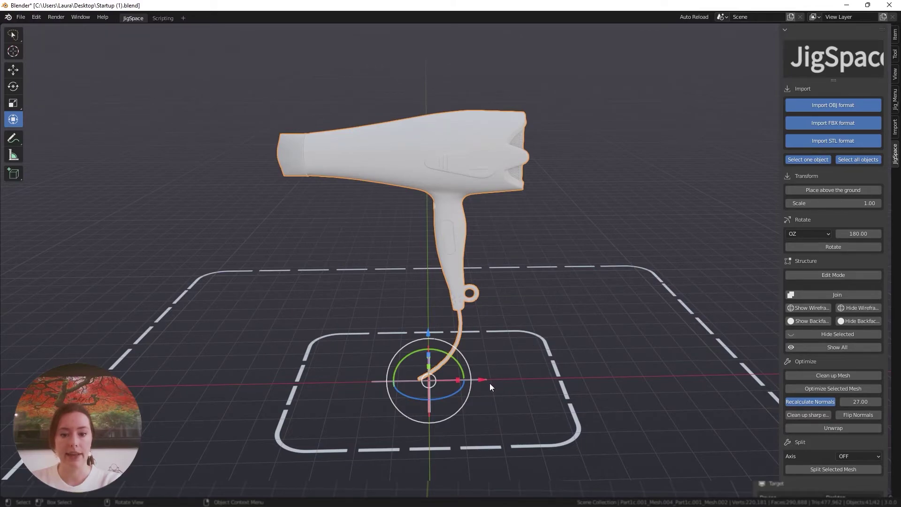
Run Clean up Mesh on the joined hair dryer and switch it into Edit Mode.
mouse_move(483, 379)
mouse_down()
mouse_move(579, 363)
mouse_move(702, 369)
mouse_move(471, 377)
mouse_up()
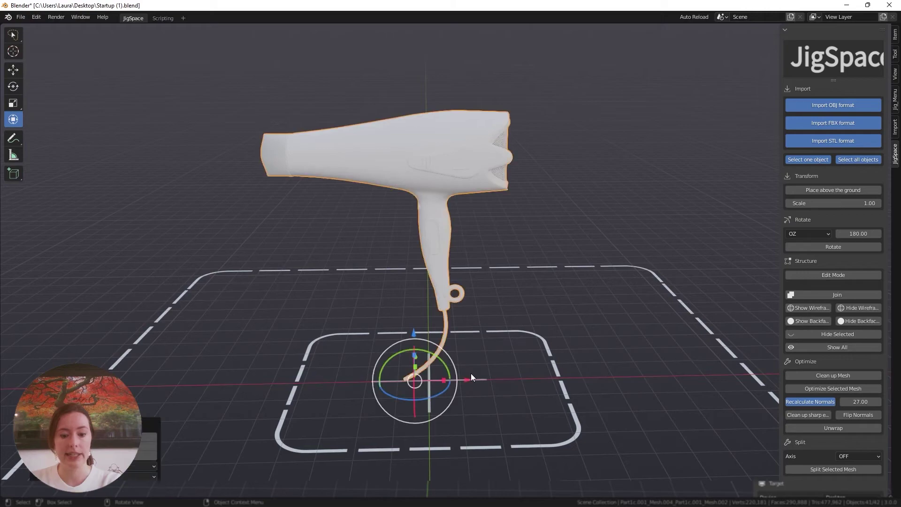
middle_drag(471, 374, 477, 373)
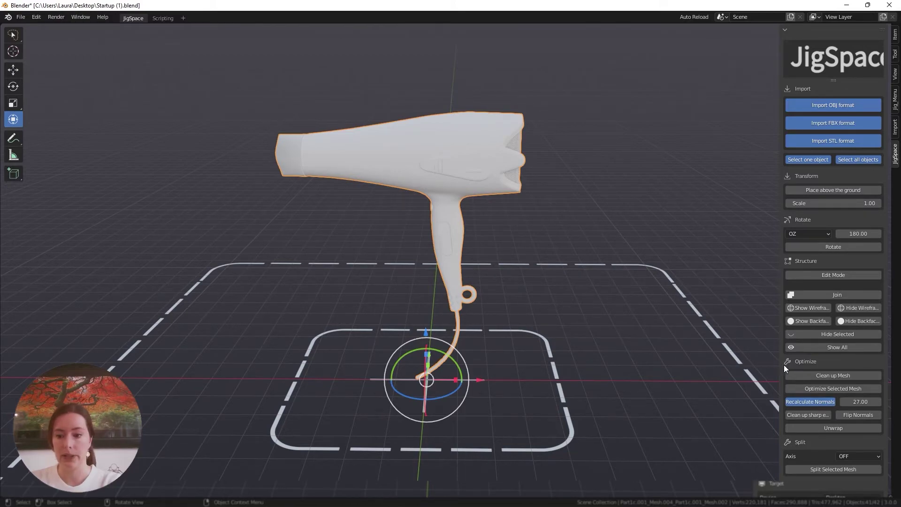
click(820, 375)
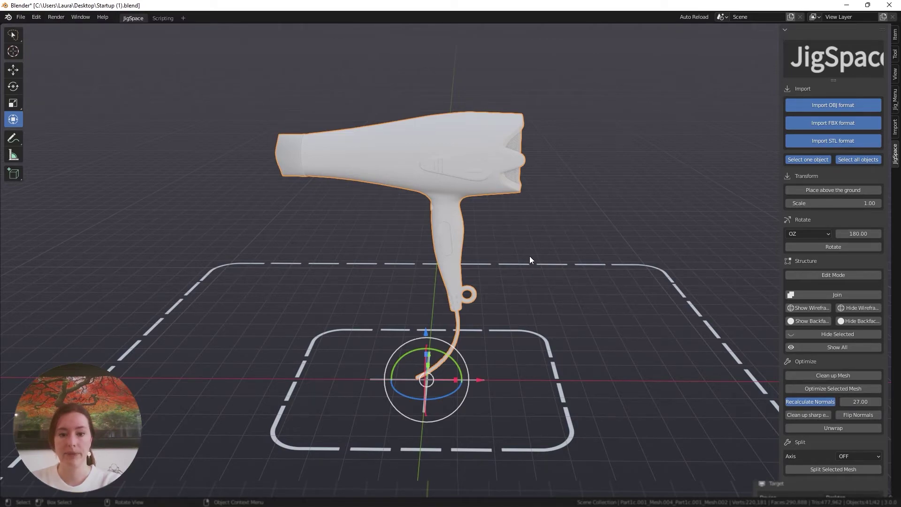
click(811, 274)
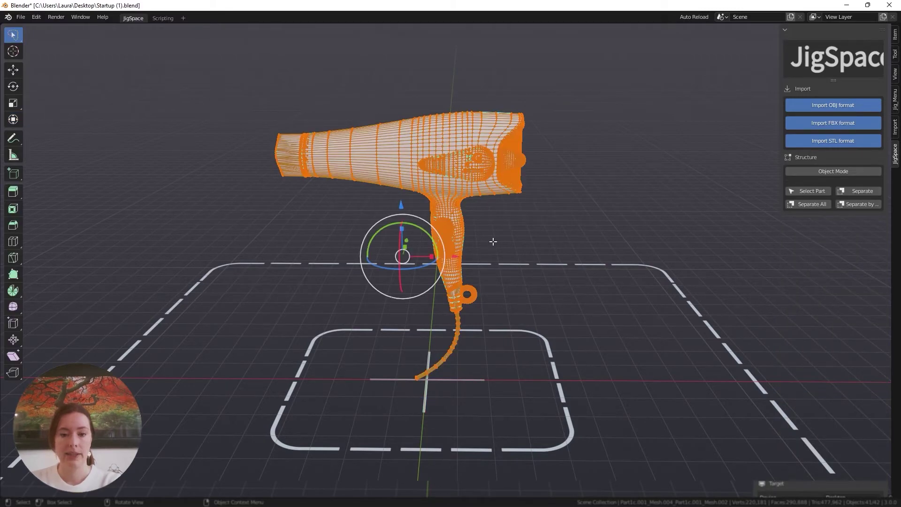
Deselect everything, switch to edge select, and select-linked the hair dryer's outer body shell.
click(502, 233)
scroll(512, 279, up, 6)
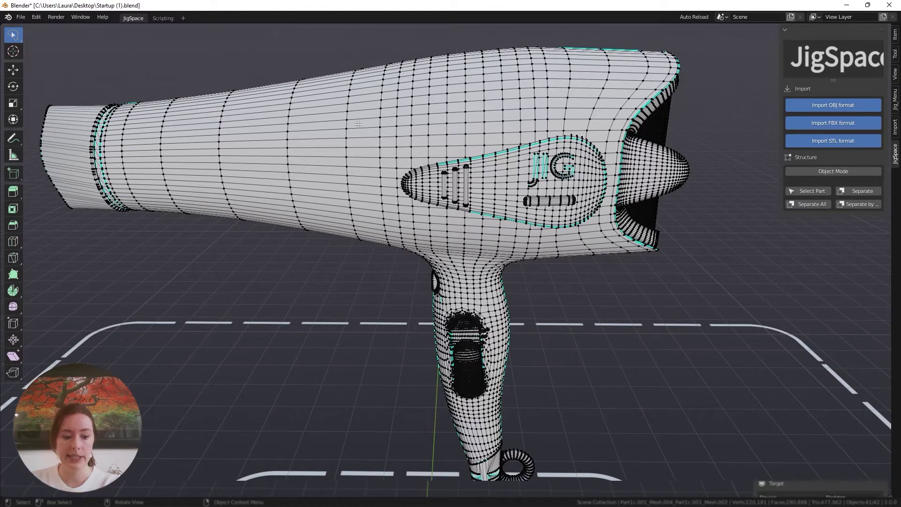
key(2)
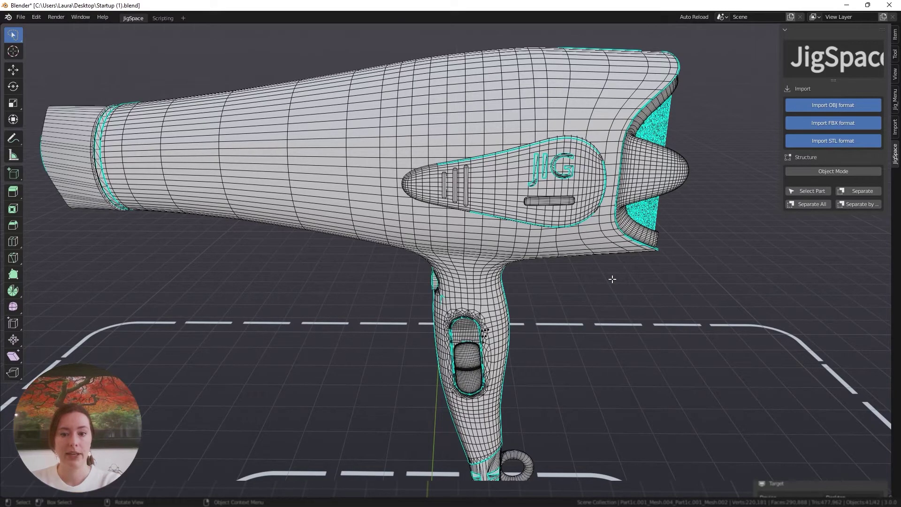
scroll(612, 279, down, 4)
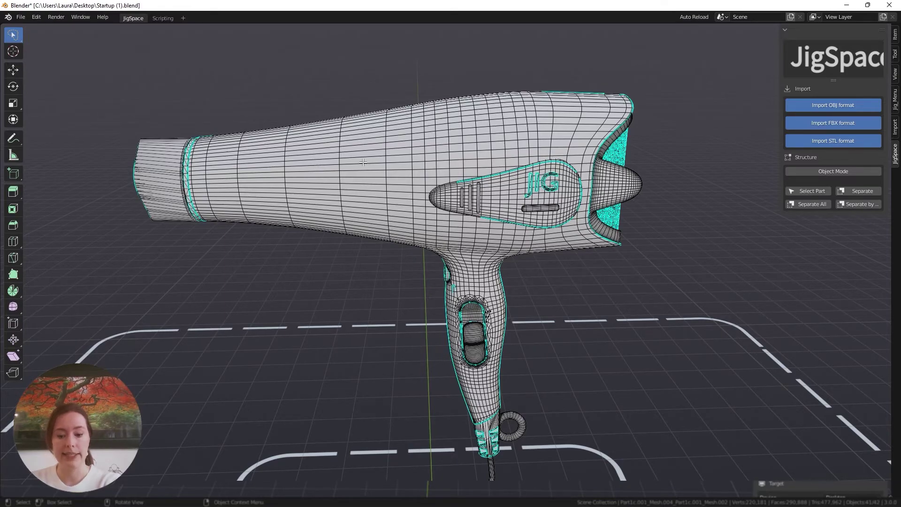
key(l)
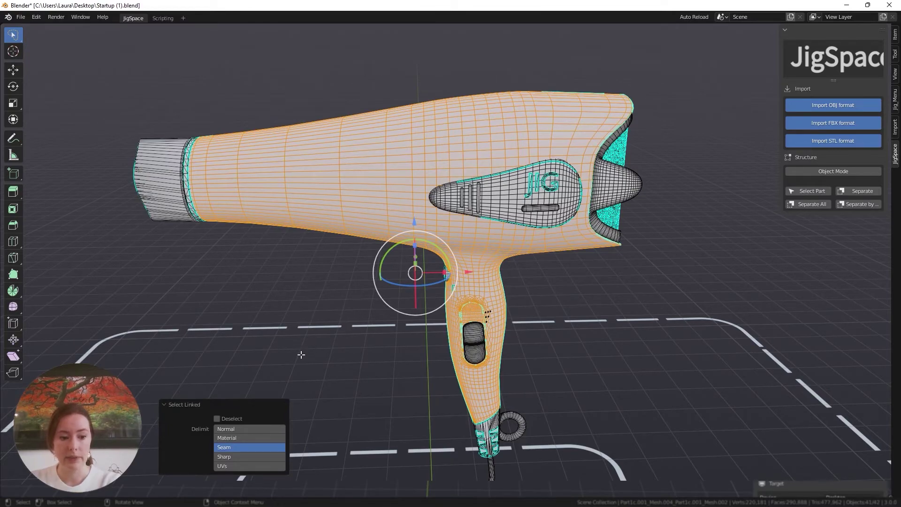
Separate the selected body, limited by normals, into its own object and return to Object Mode.
click(275, 430)
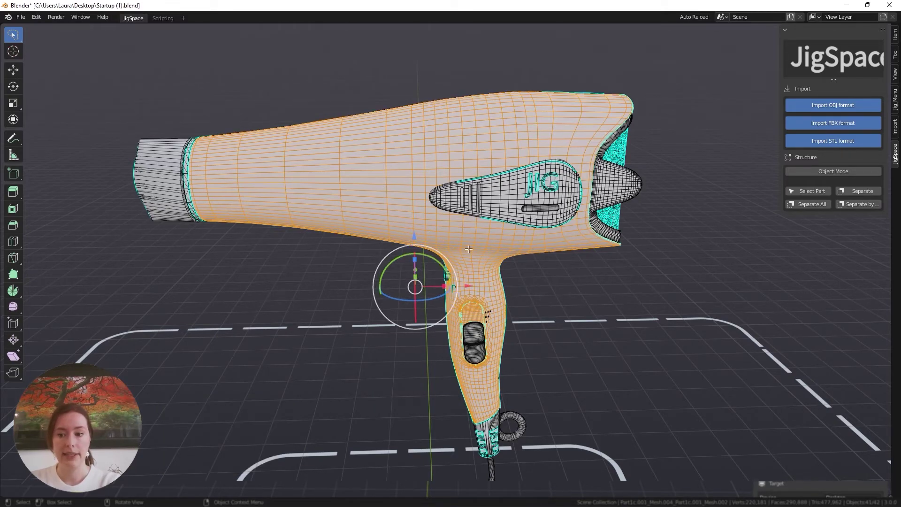
click(858, 191)
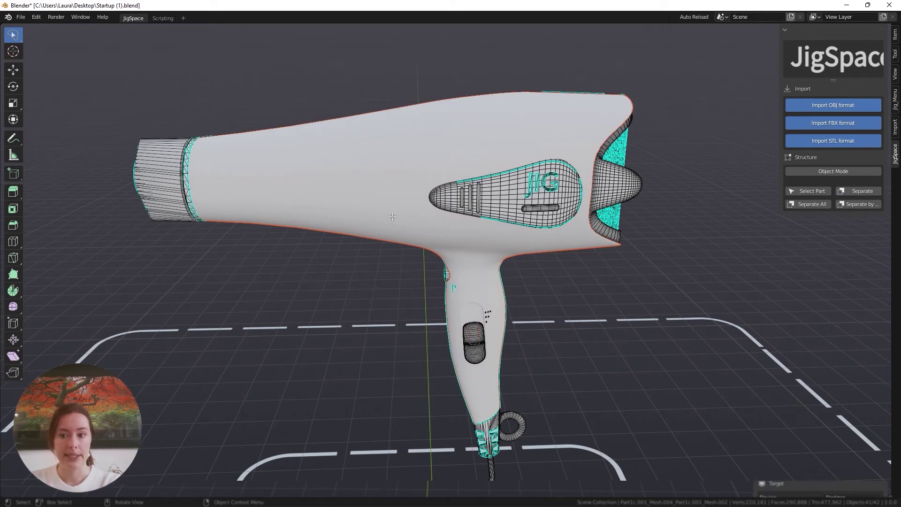
click(798, 172)
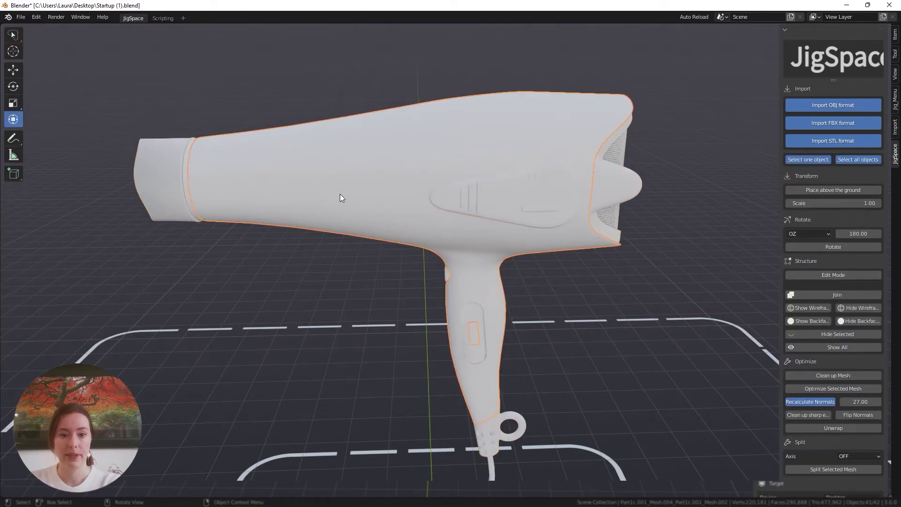
Test-move a shell part, cancel and undo it, then orbit and zoom onto the nozzle.
scroll(340, 196, down, 2)
click(345, 225)
key(g)
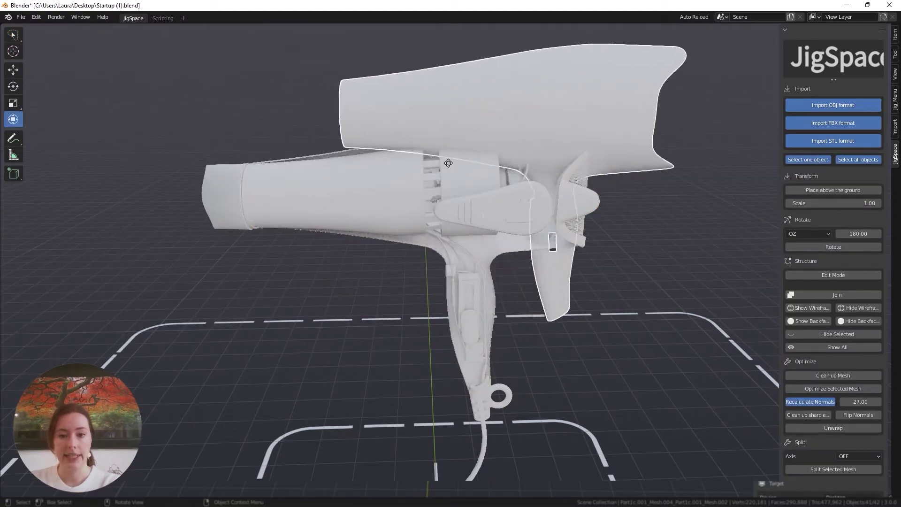
right_click(416, 193)
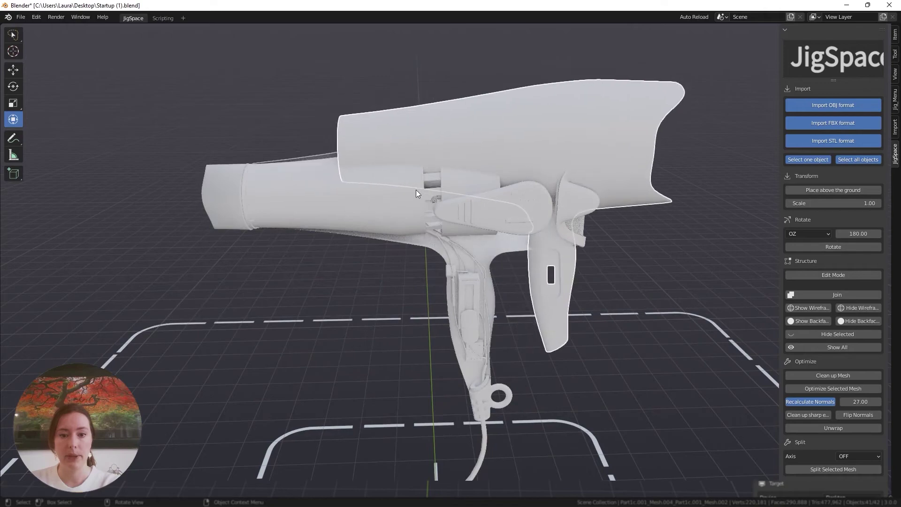
key(ctrl+z)
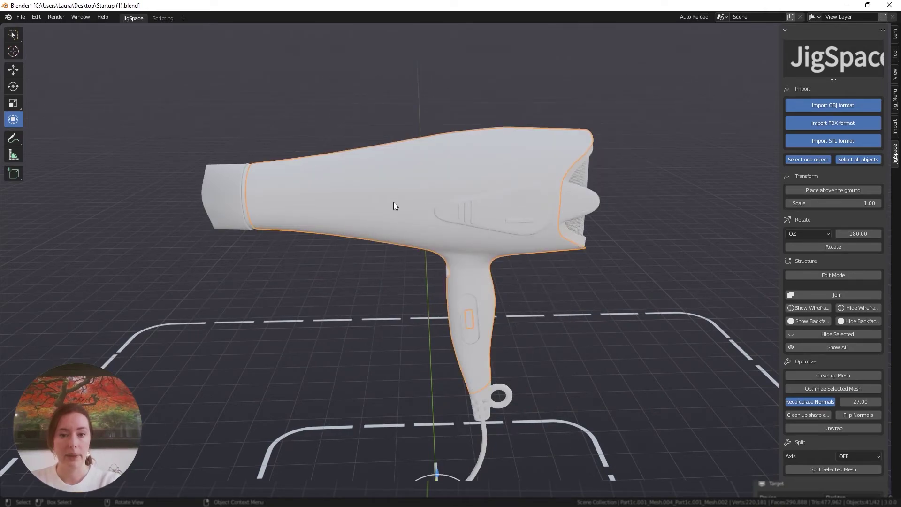
middle_drag(392, 203, 387, 201)
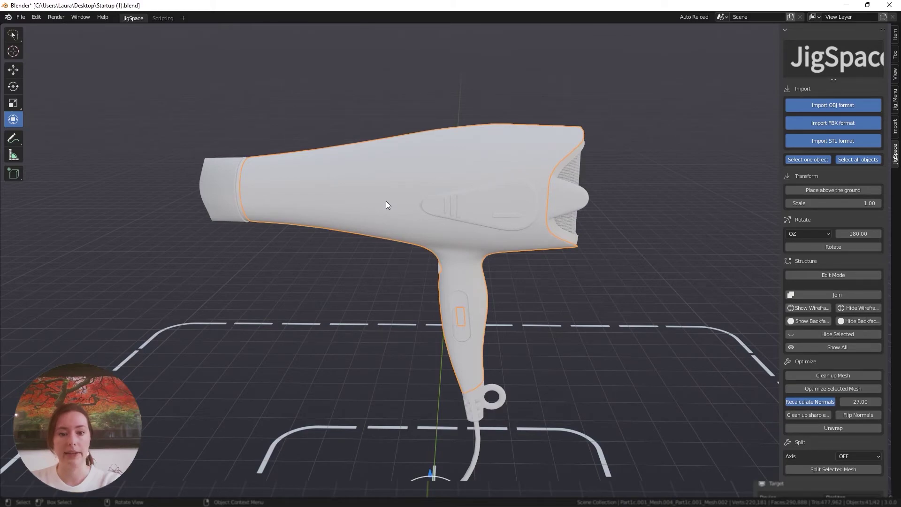
middle_drag(386, 201, 475, 231)
scroll(401, 254, up, 5)
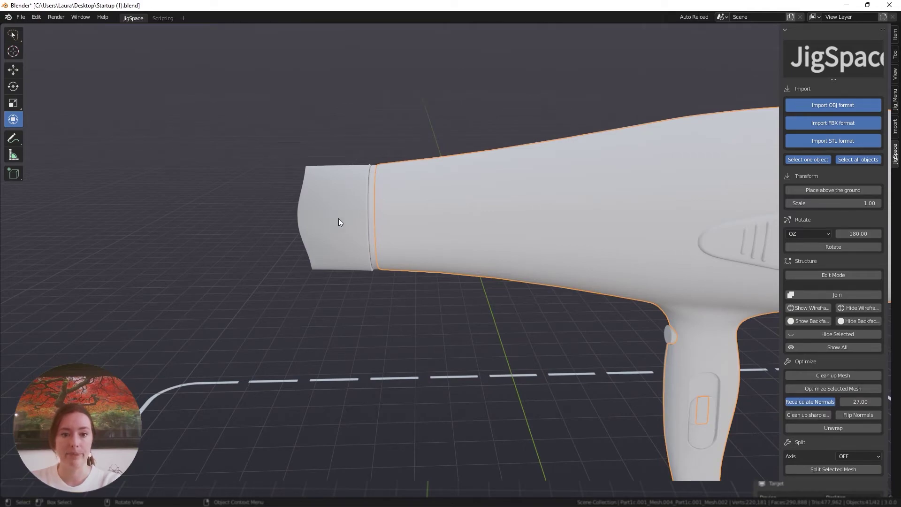
Add the nozzle to the selection, pick its linked geometry in Edit Mode and separate it.
shift+middle_drag(535, 249, 458, 190)
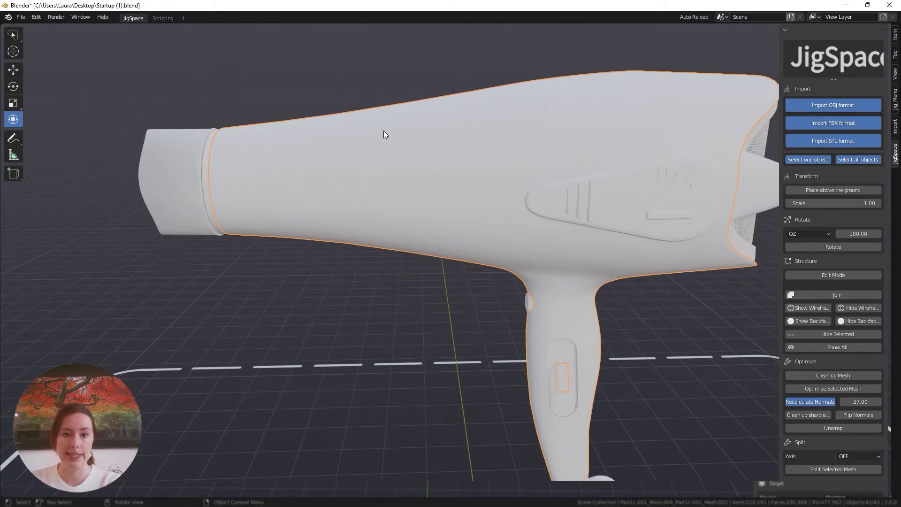
shift+middle_drag(384, 135, 535, 148)
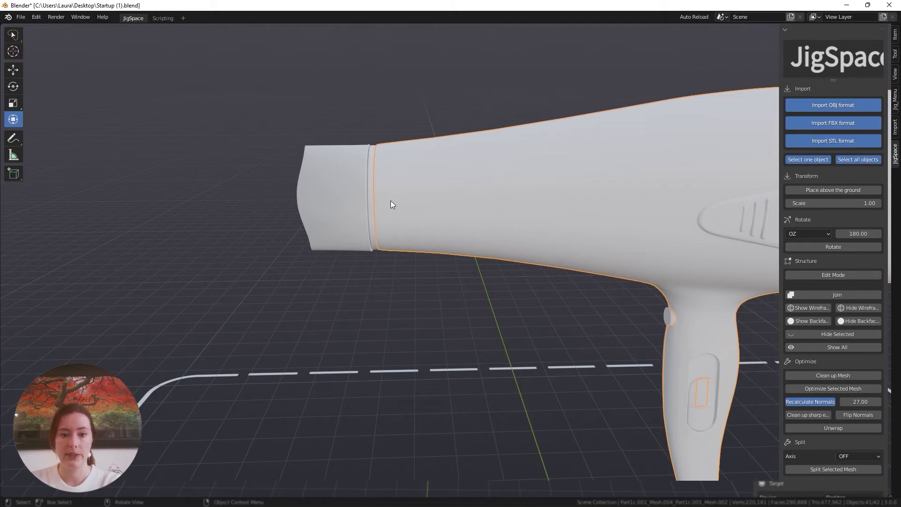
shift+click(336, 198)
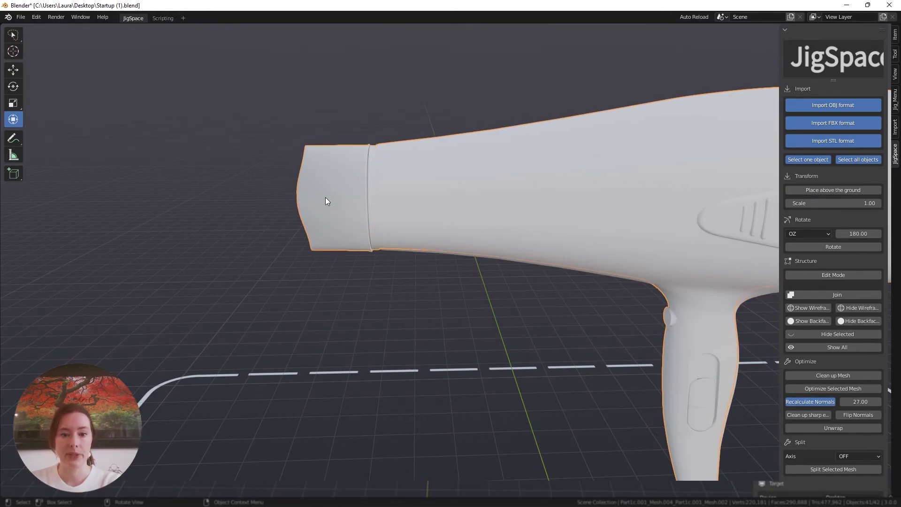
click(812, 275)
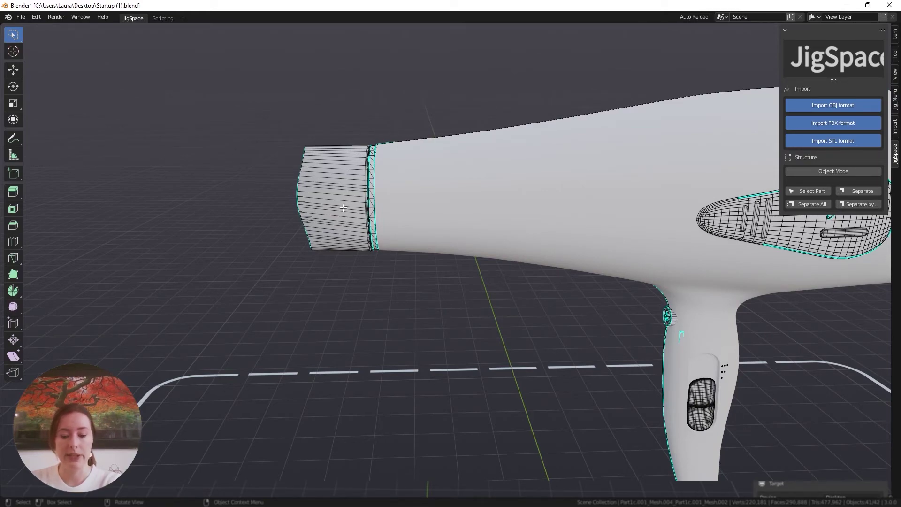
key(l)
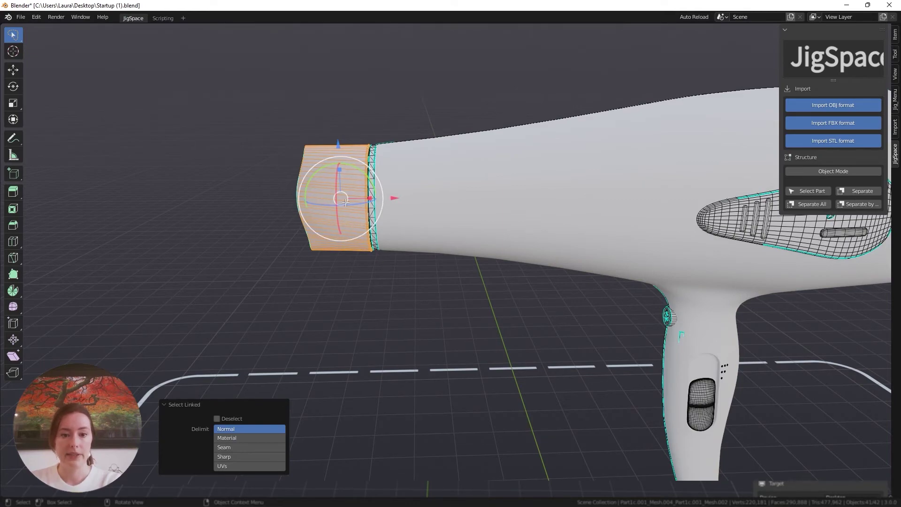
click(859, 193)
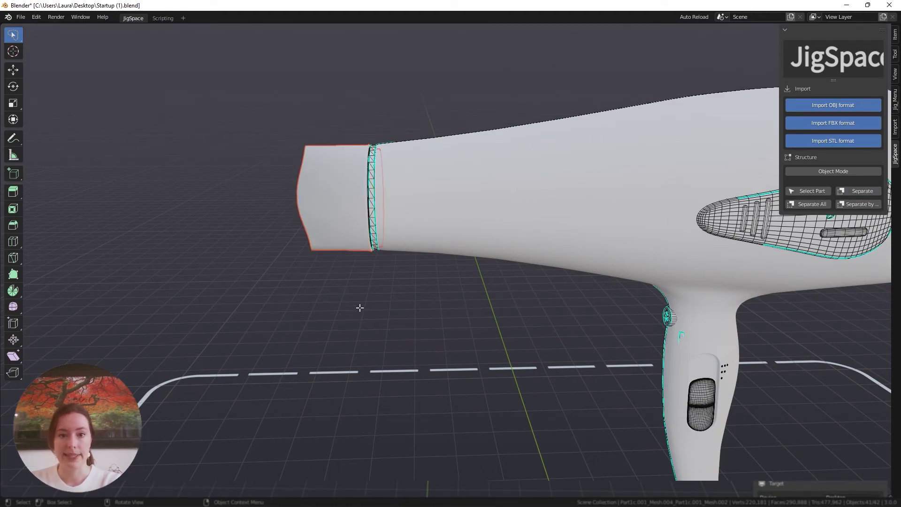
key(Tab)
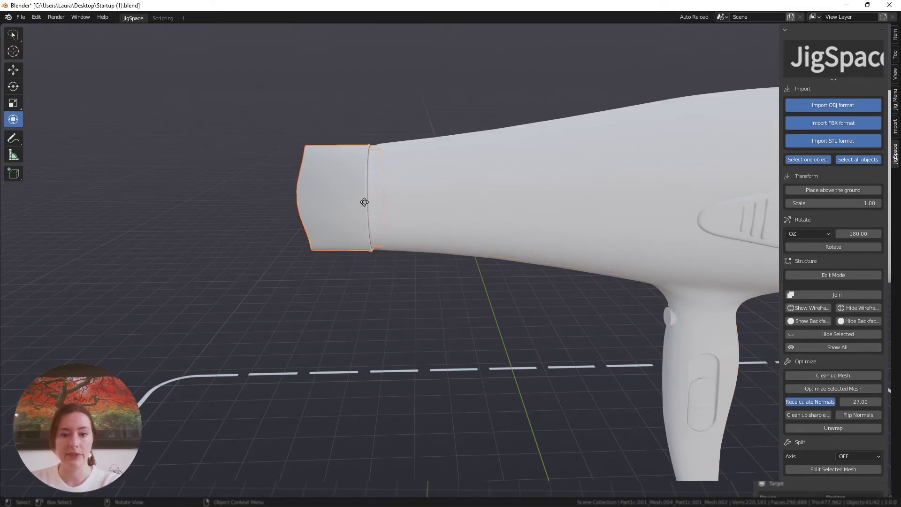
Test-pull the nozzle away from the body, then cancel the move.
drag(364, 202, 324, 195)
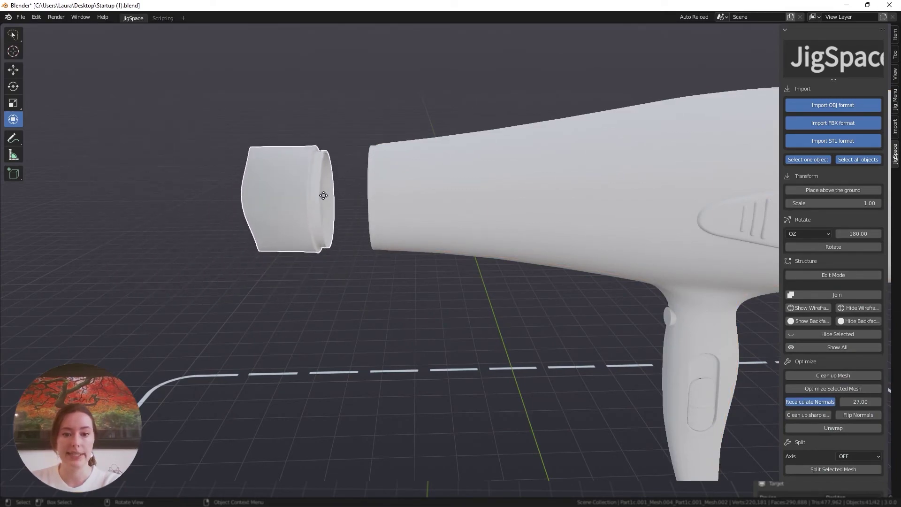
key(Escape)
scroll(525, 291, down, 8)
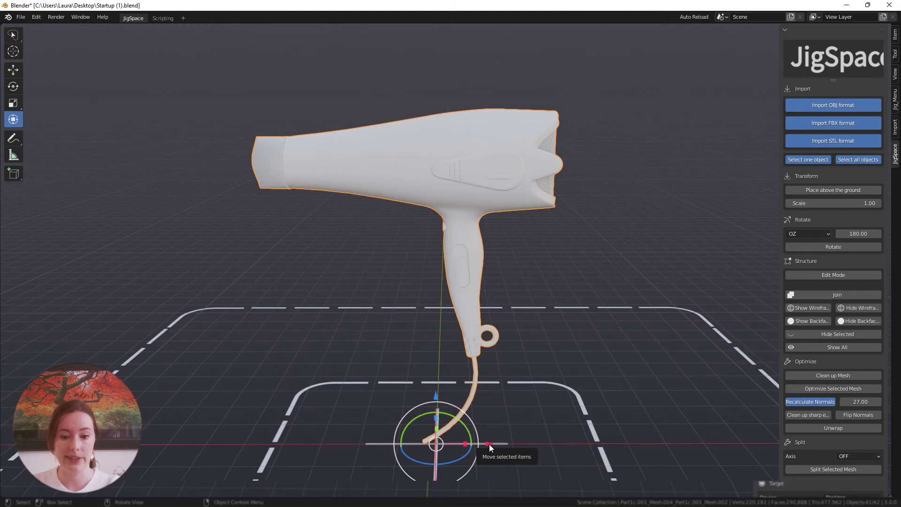
Drag the whole hair dryer along the red X axis arrow of the move gizmo.
mouse_move(490, 445)
mouse_down()
mouse_move(646, 419)
mouse_move(493, 429)
mouse_up()
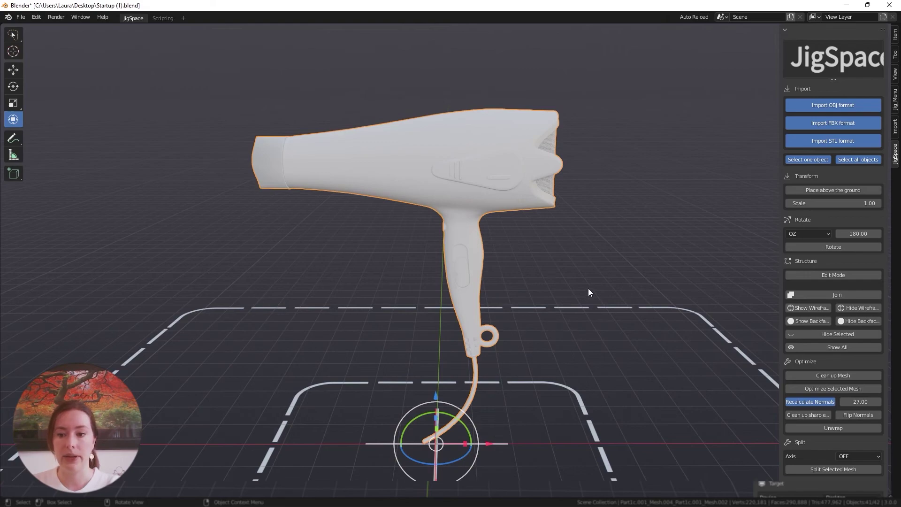
Select all the dryer's geometry in Edit Mode and apply Separate All, then return to Object Mode.
click(826, 275)
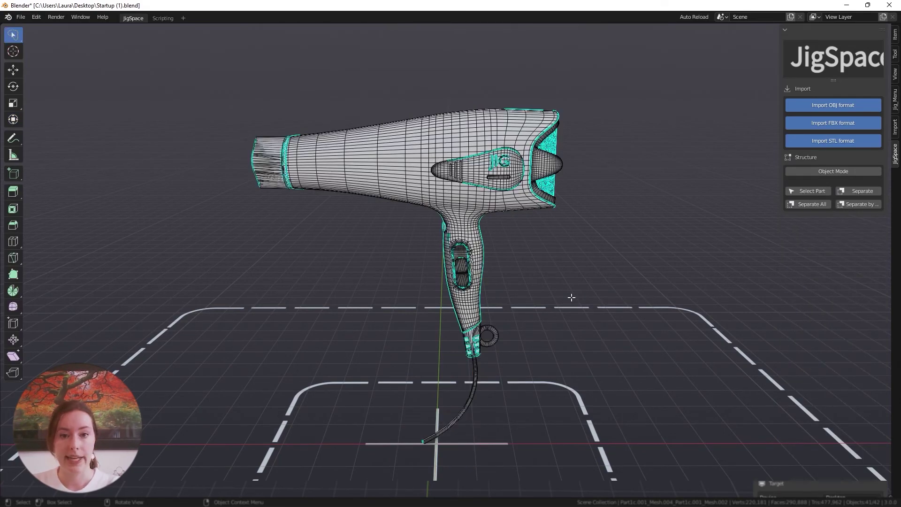
key(a)
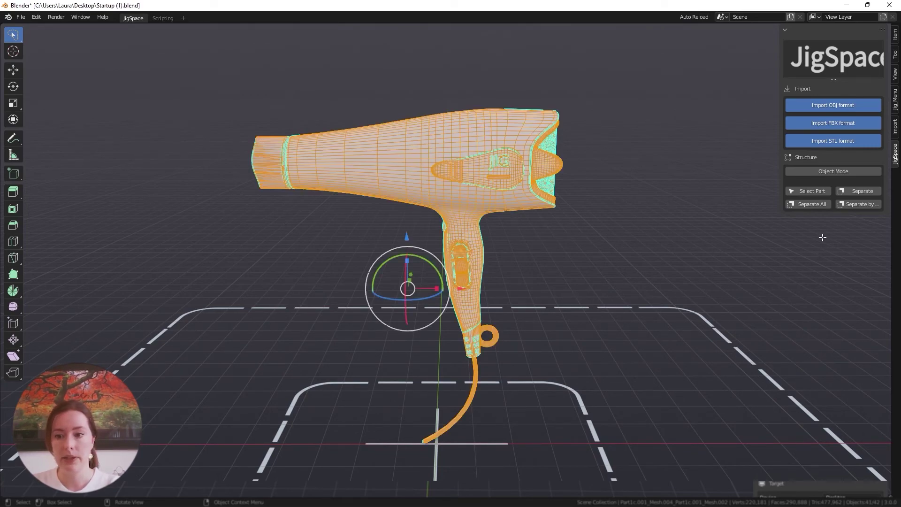
click(812, 204)
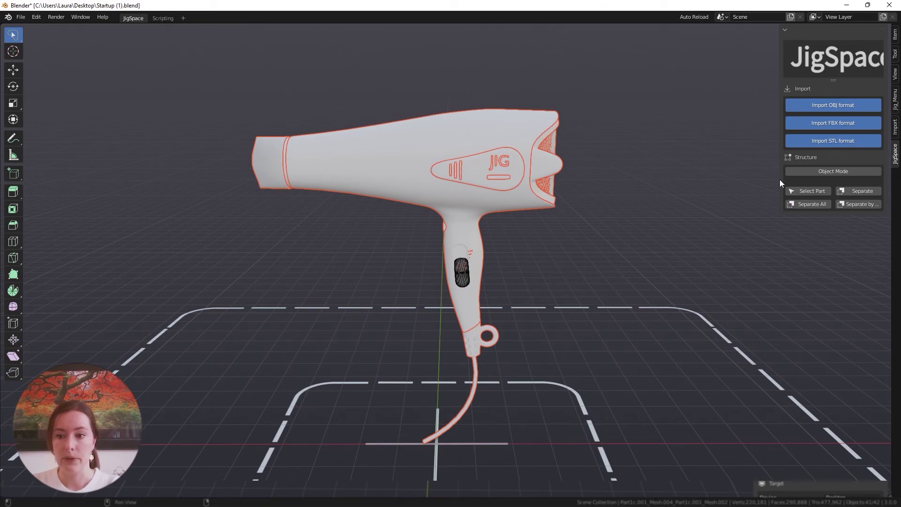
key(Tab)
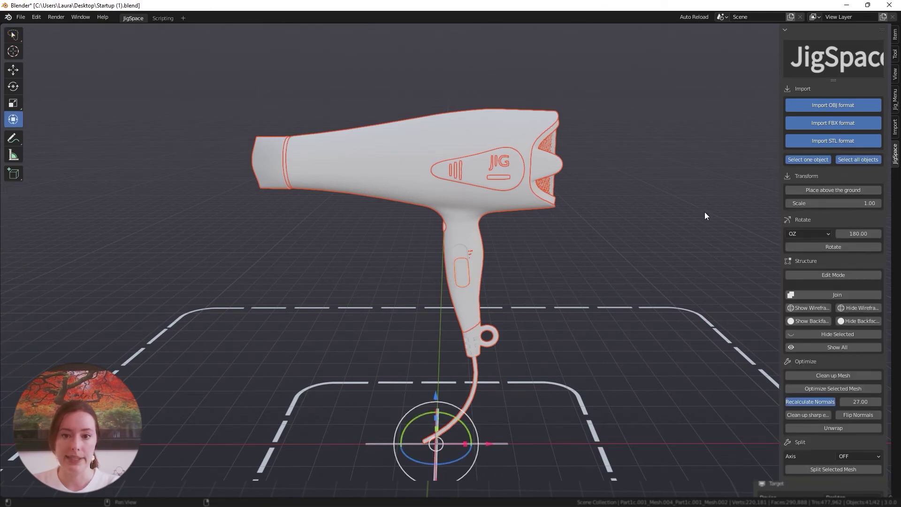
Test-move the nozzle and the handle button to confirm they are separate pieces.
click(497, 249)
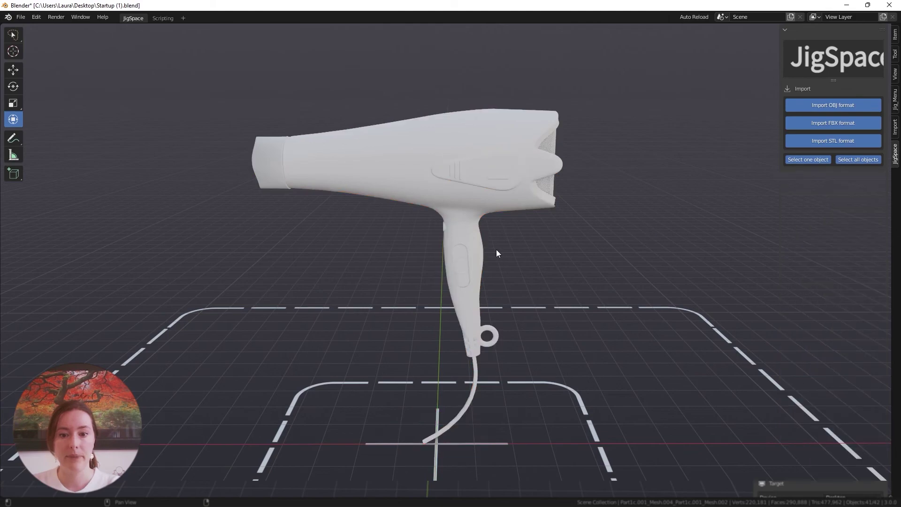
click(467, 202)
click(269, 158)
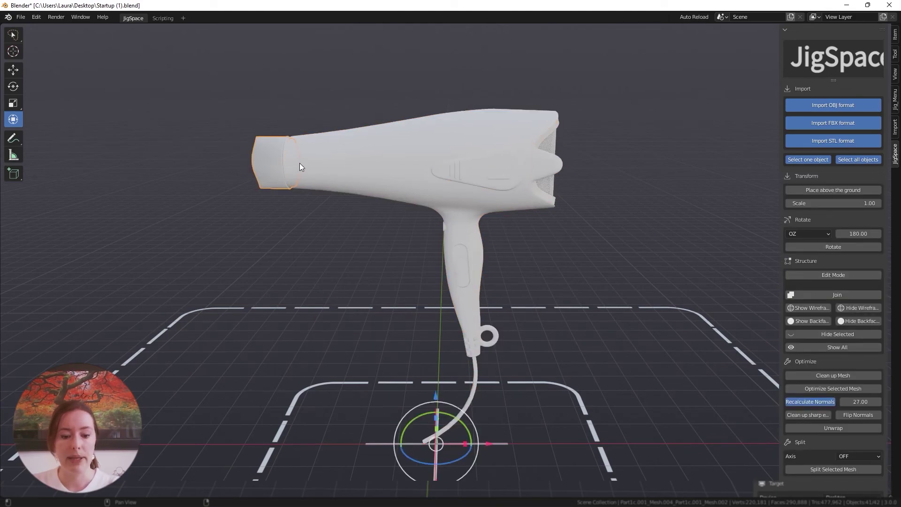
key(g)
key(Escape)
click(460, 276)
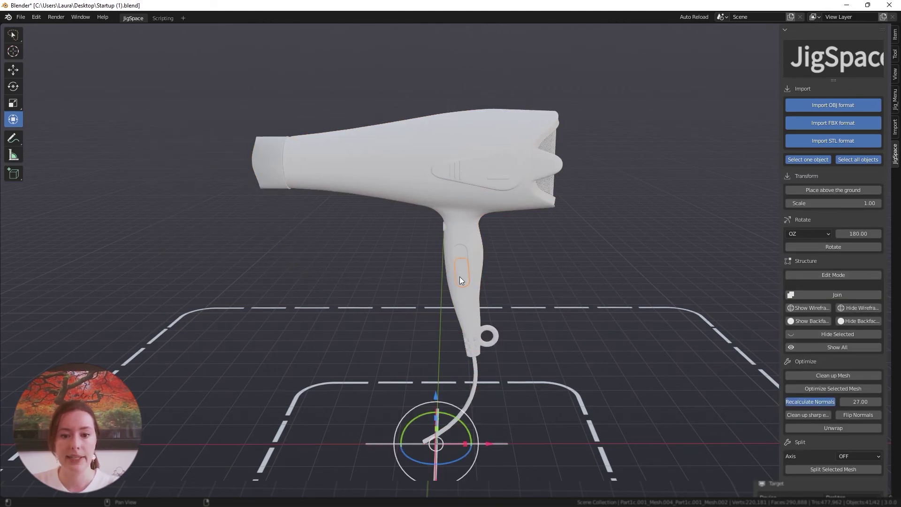
key(g)
key(Escape)
key(alt+a)
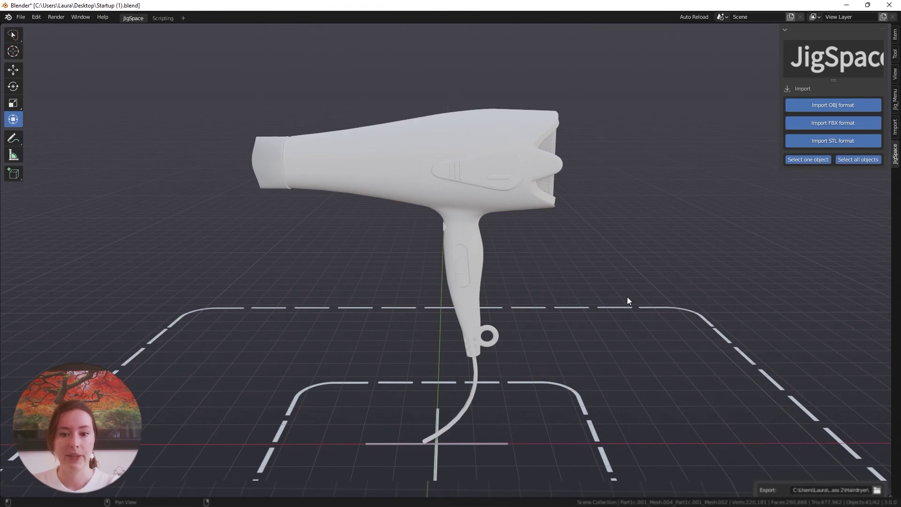
click(463, 279)
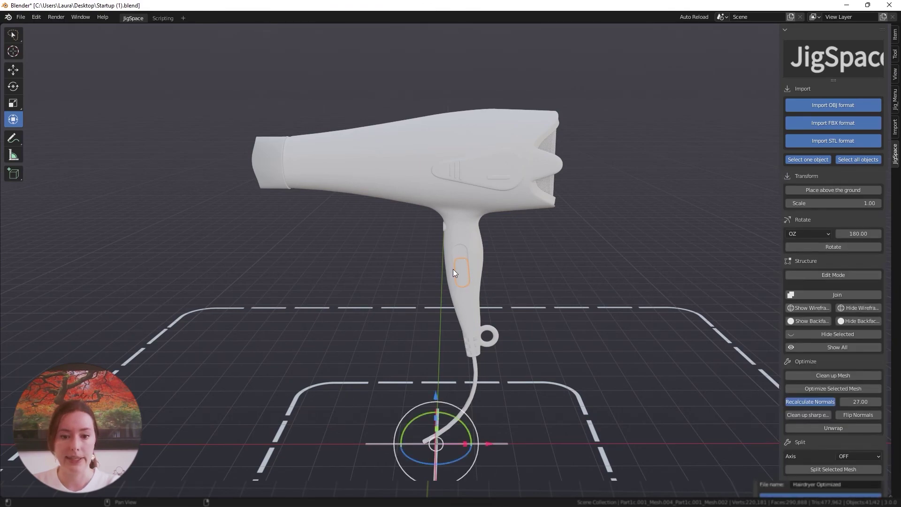
Select both shell halves and test-move them together, then undo the move.
middle_drag(343, 243, 408, 282)
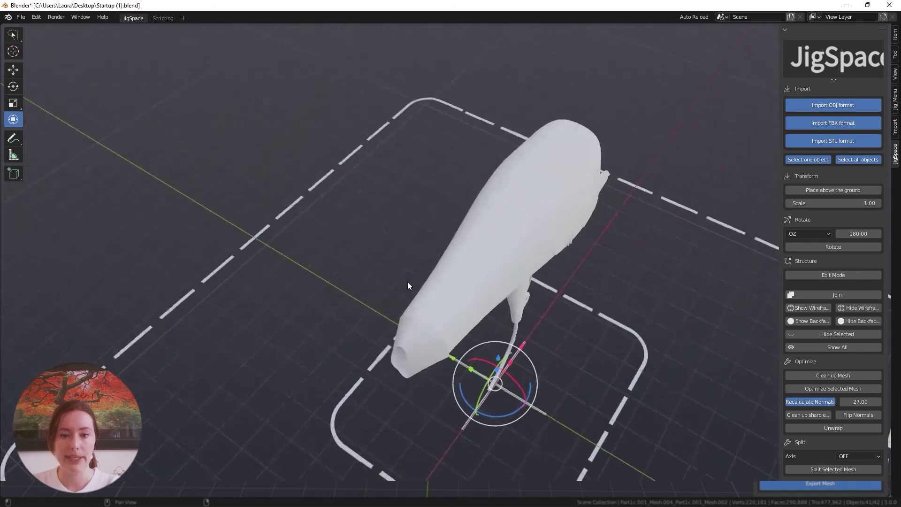
click(510, 176)
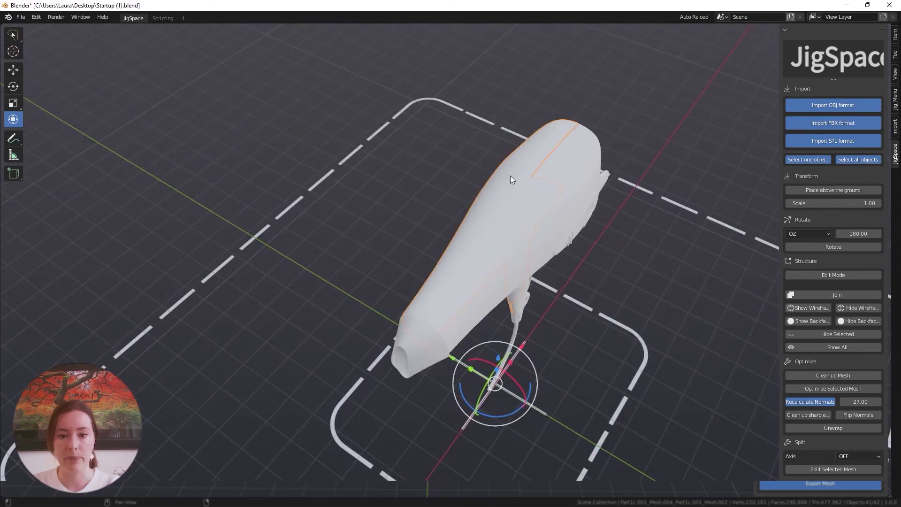
click(543, 199)
right_click(616, 256)
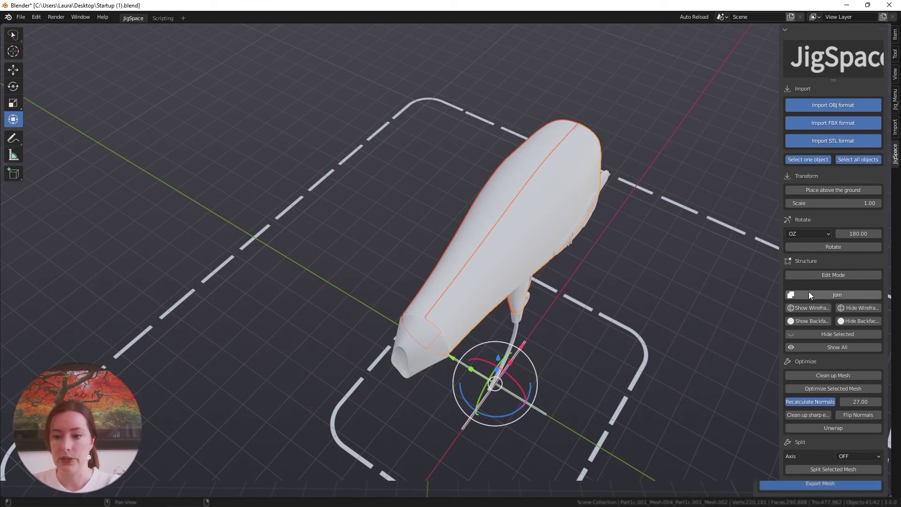
middle_drag(751, 299, 481, 275)
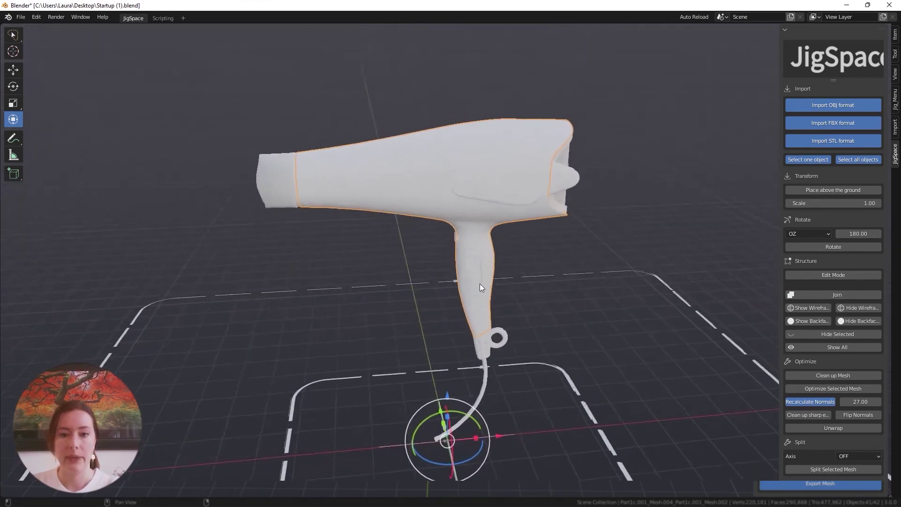
key(g)
click(380, 305)
key(ctrl+z)
Reorient the view around the nozzle and select the combined dryer body.
middle_drag(380, 305, 435, 281)
scroll(522, 319, up, 3)
middle_drag(523, 316, 447, 317)
click(567, 276)
mouse_move(567, 278)
middle_down()
mouse_move(561, 284)
mouse_move(576, 273)
middle_up()
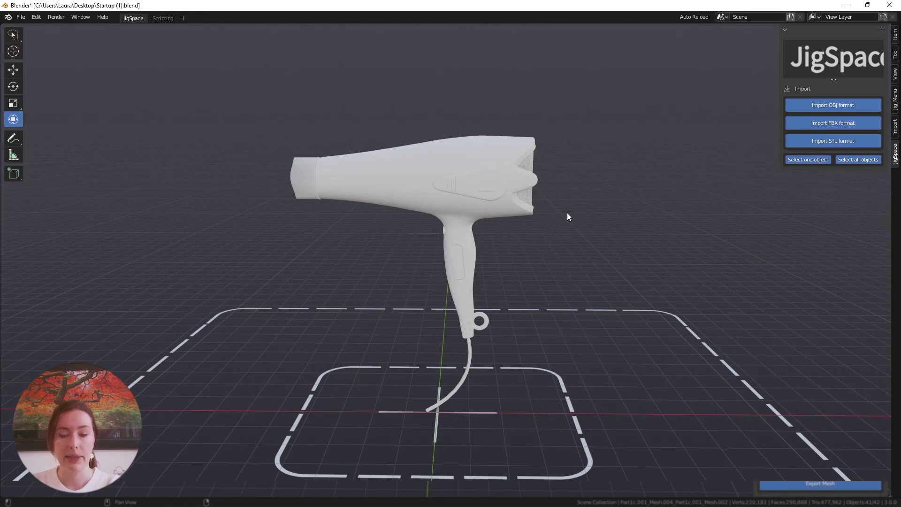
click(439, 208)
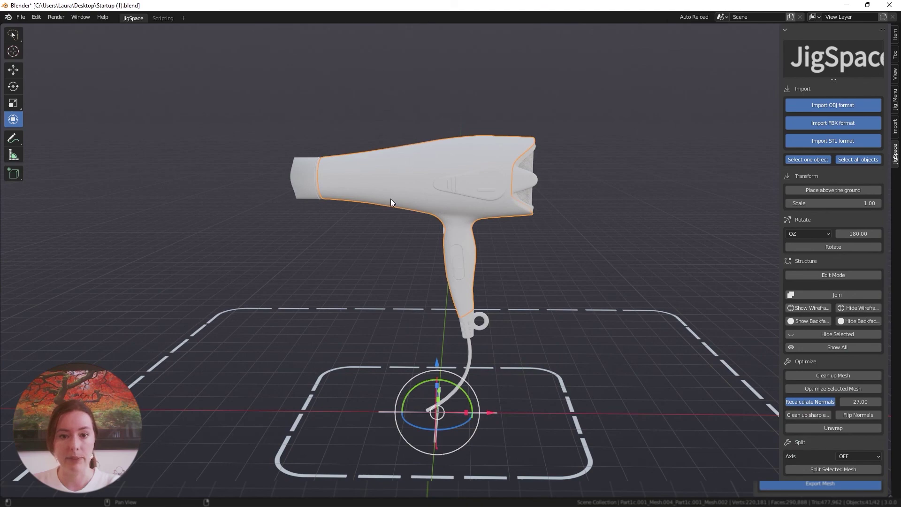